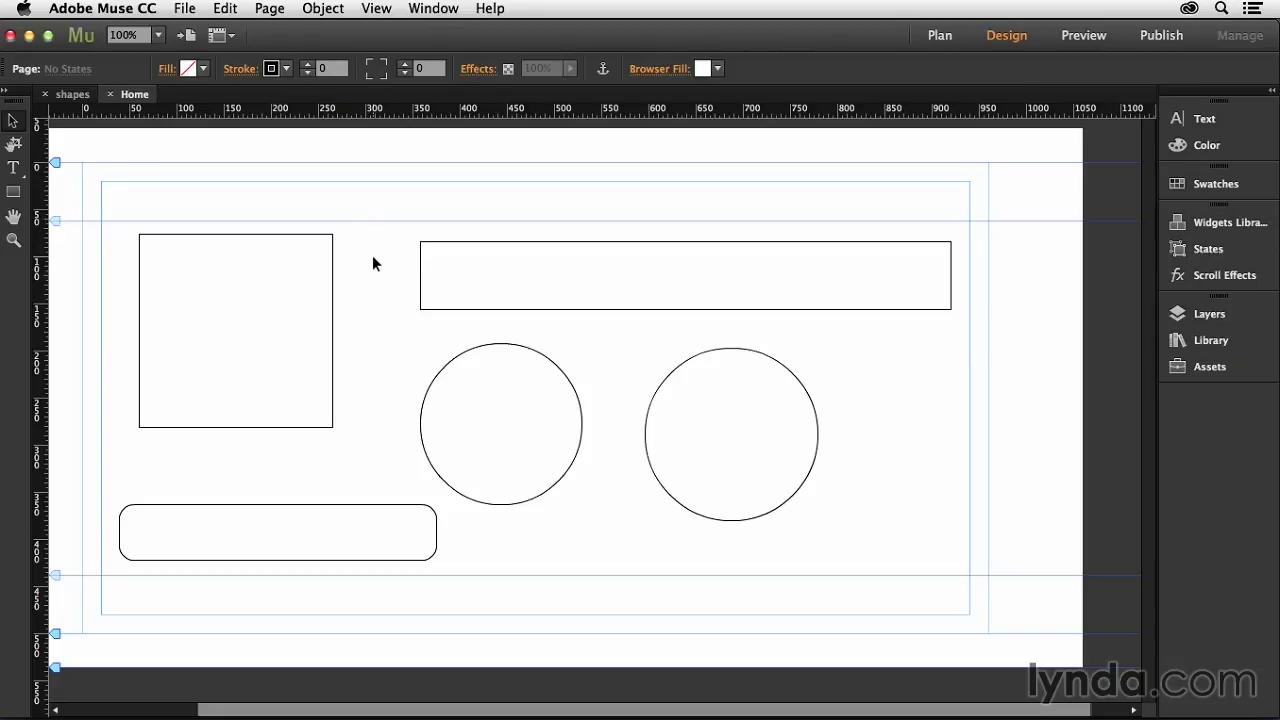
- Select the top-left square, fill it with the Red swatch, and confirm the FF0000 hex value
left_click(209, 258)
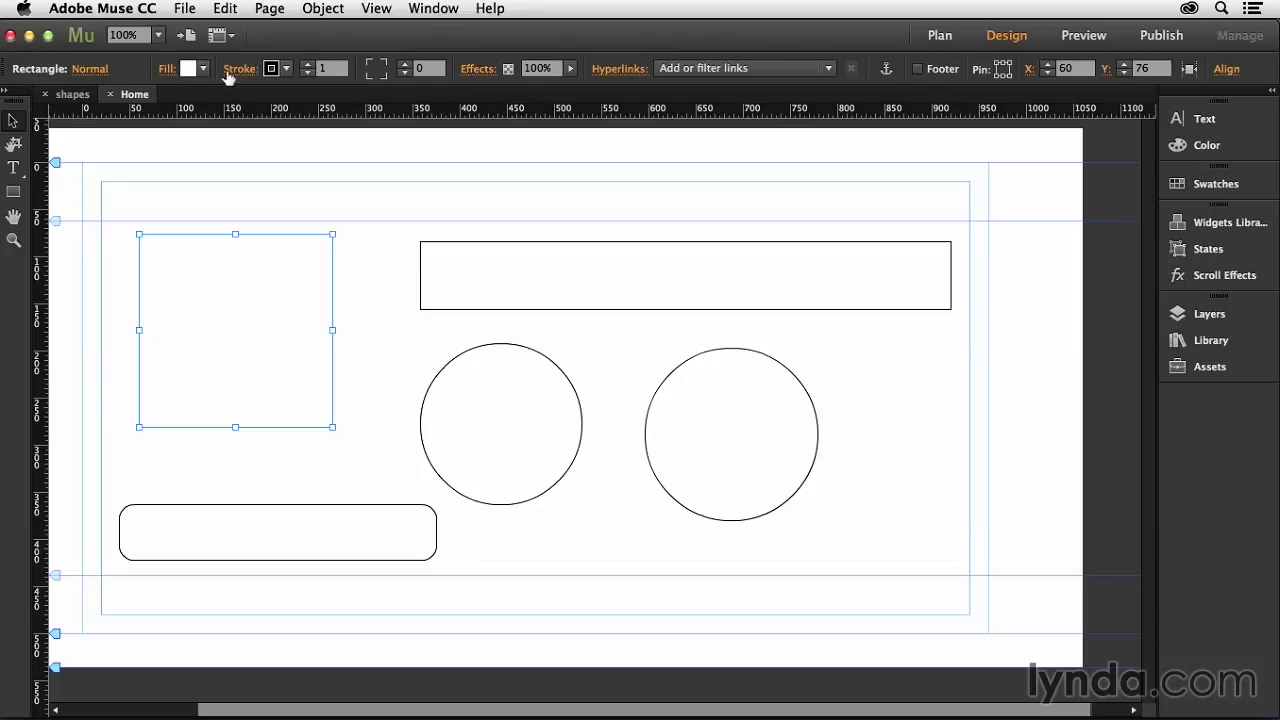
left_click(205, 69)
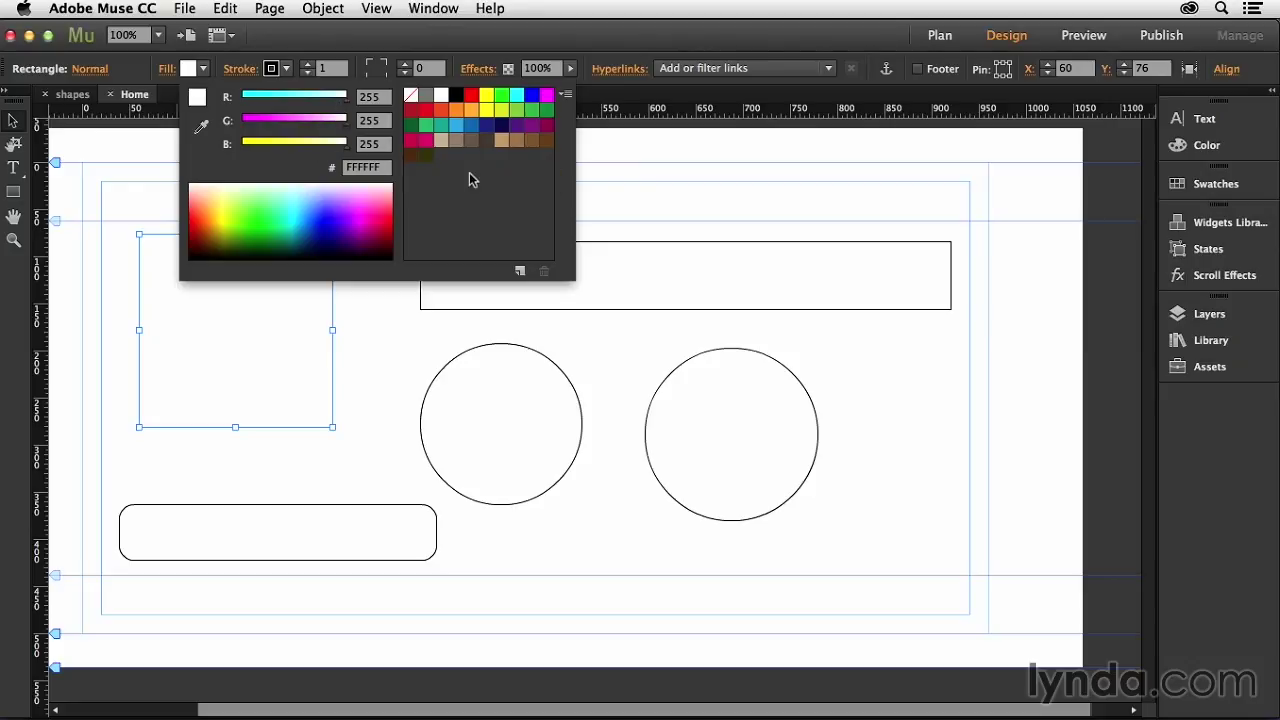
left_click(471, 96)
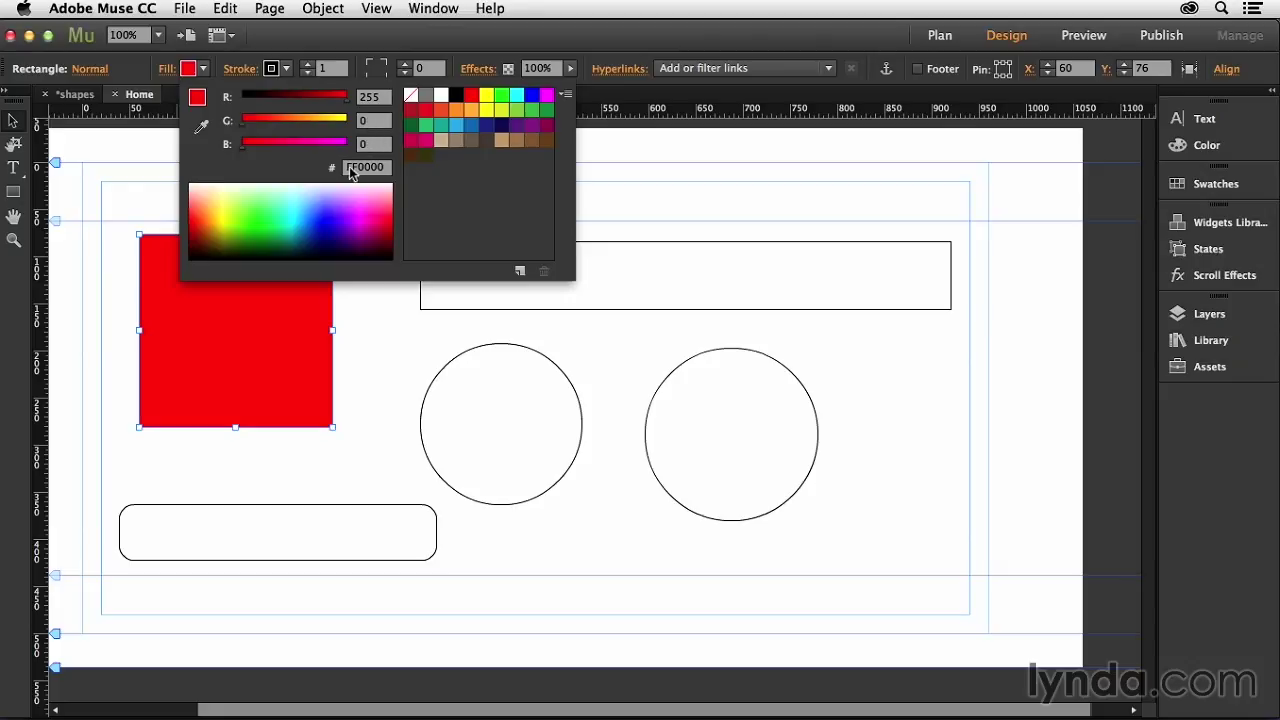
left_click_drag(343, 167, 396, 174)
- Give the red square a dark blue 2E3192 stroke and raise its weight to 10
left_click(593, 146)
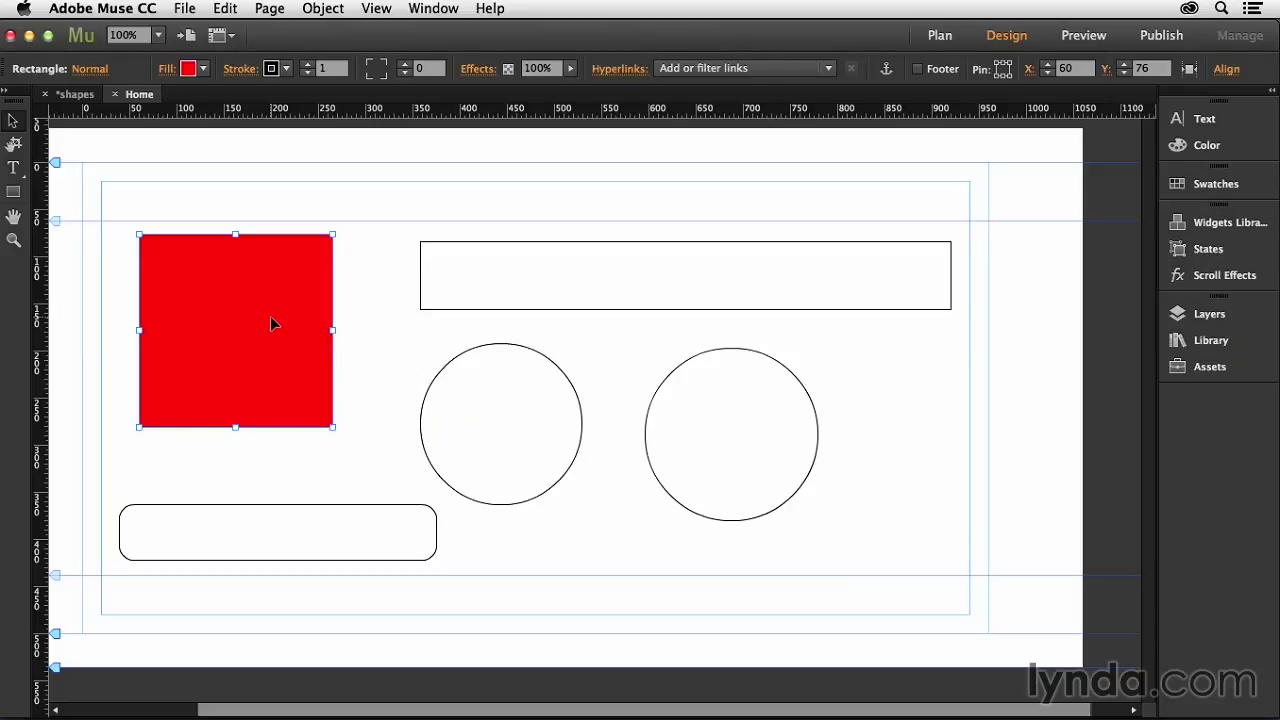
left_click(271, 68)
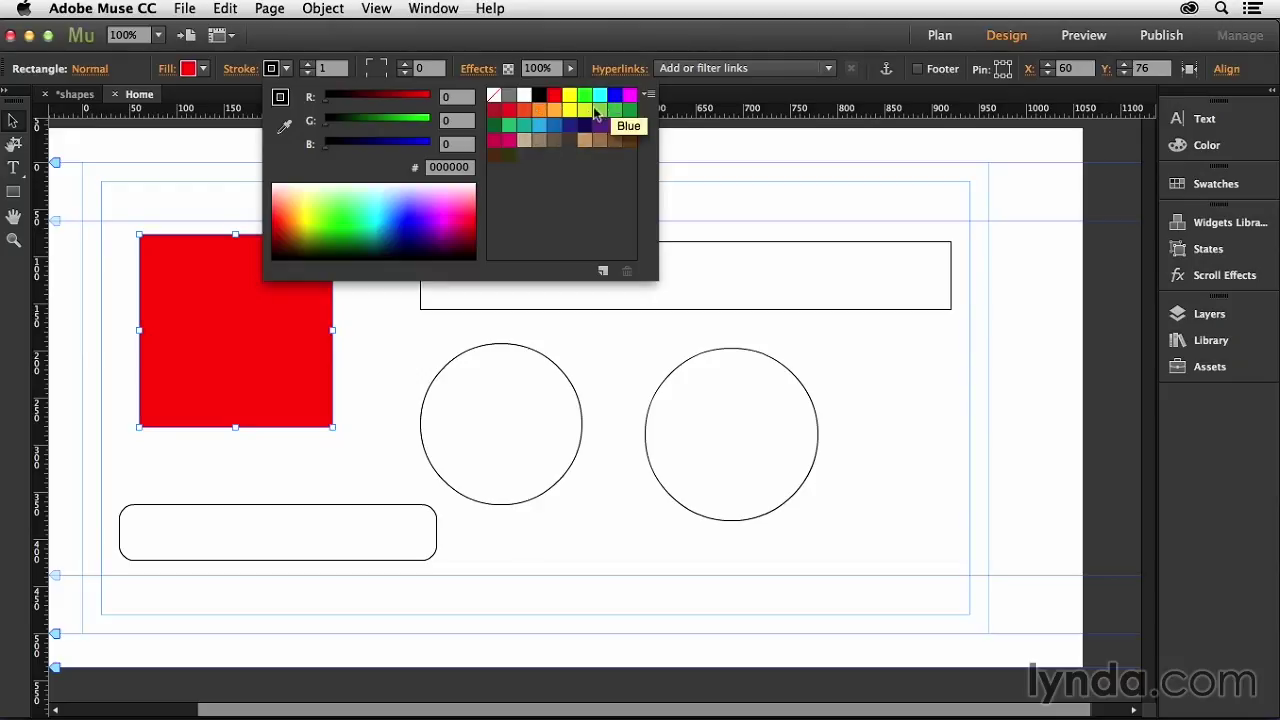
left_click(568, 126)
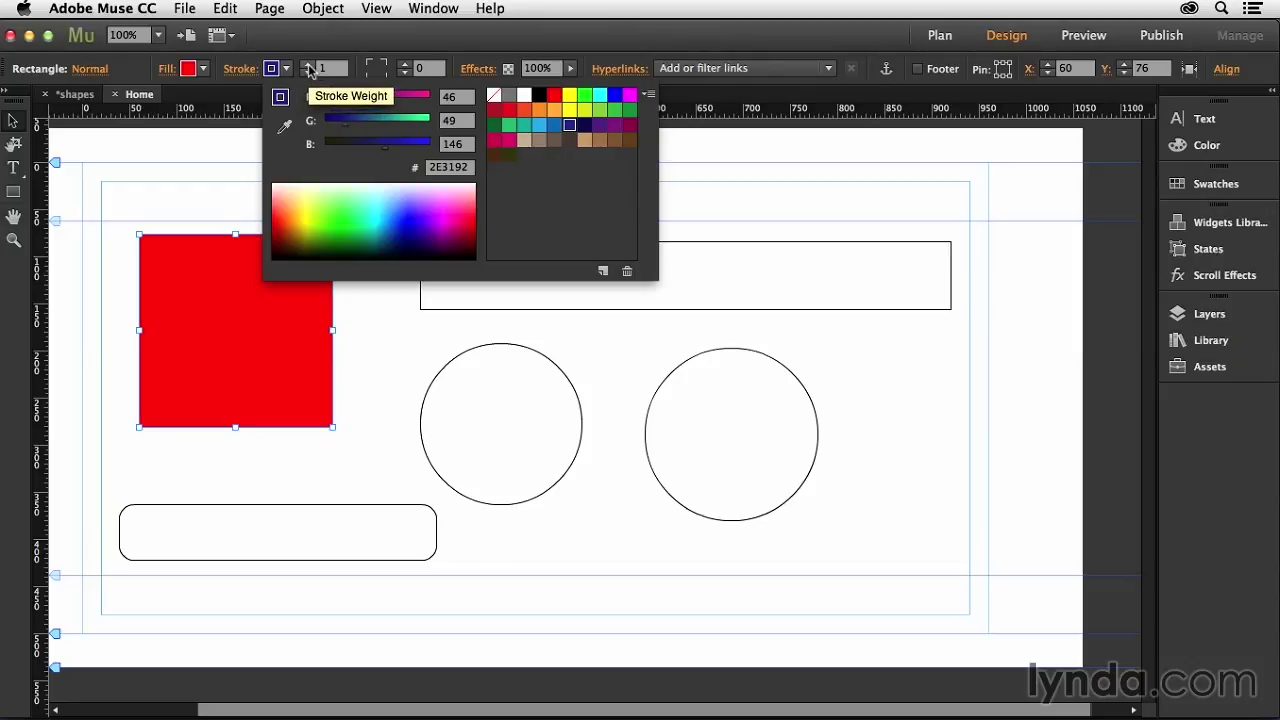
left_click(309, 66)
left_click(309, 66)
left_click(309, 66)
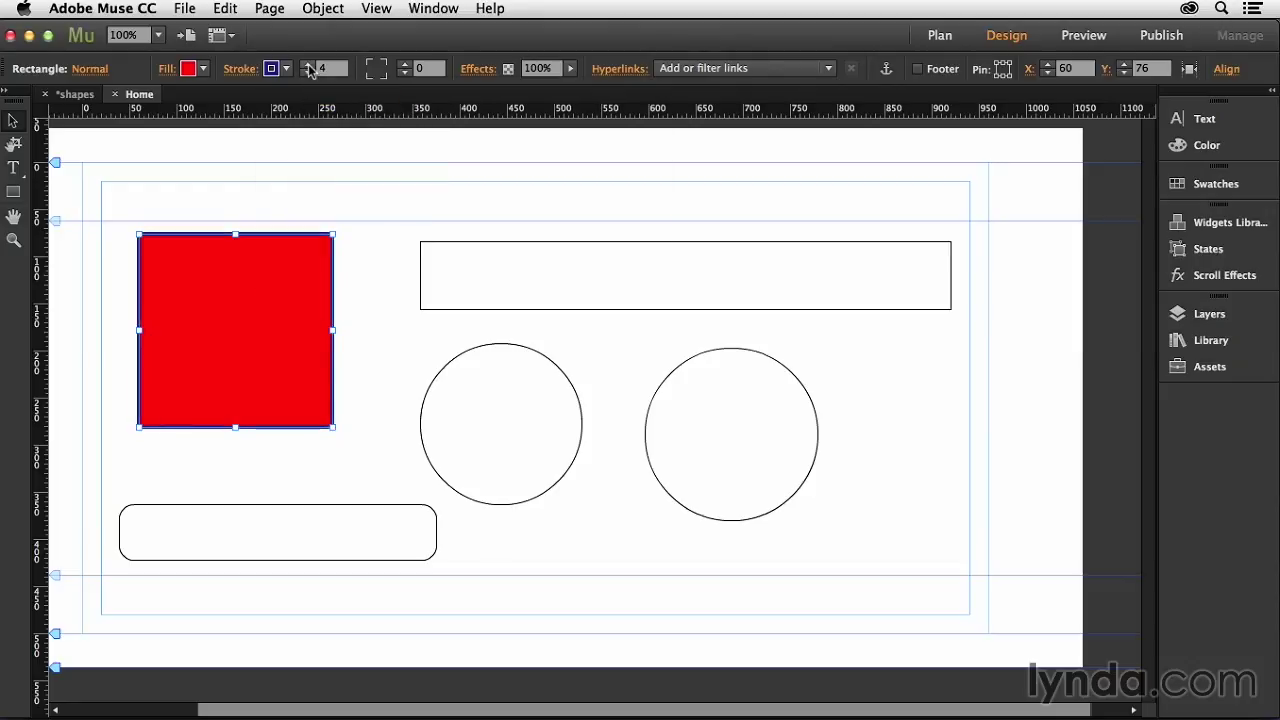
left_click(309, 66)
left_click(309, 66)
left_click(309, 66)
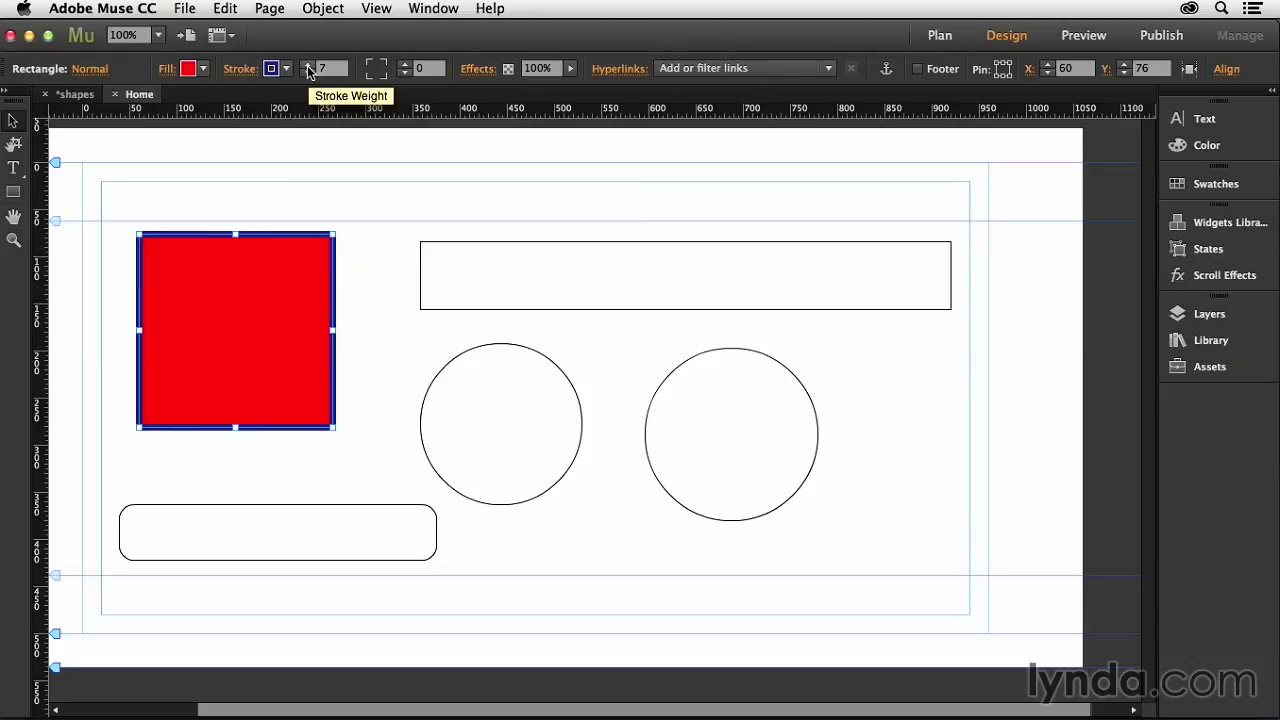
left_click(309, 66)
left_click(309, 66)
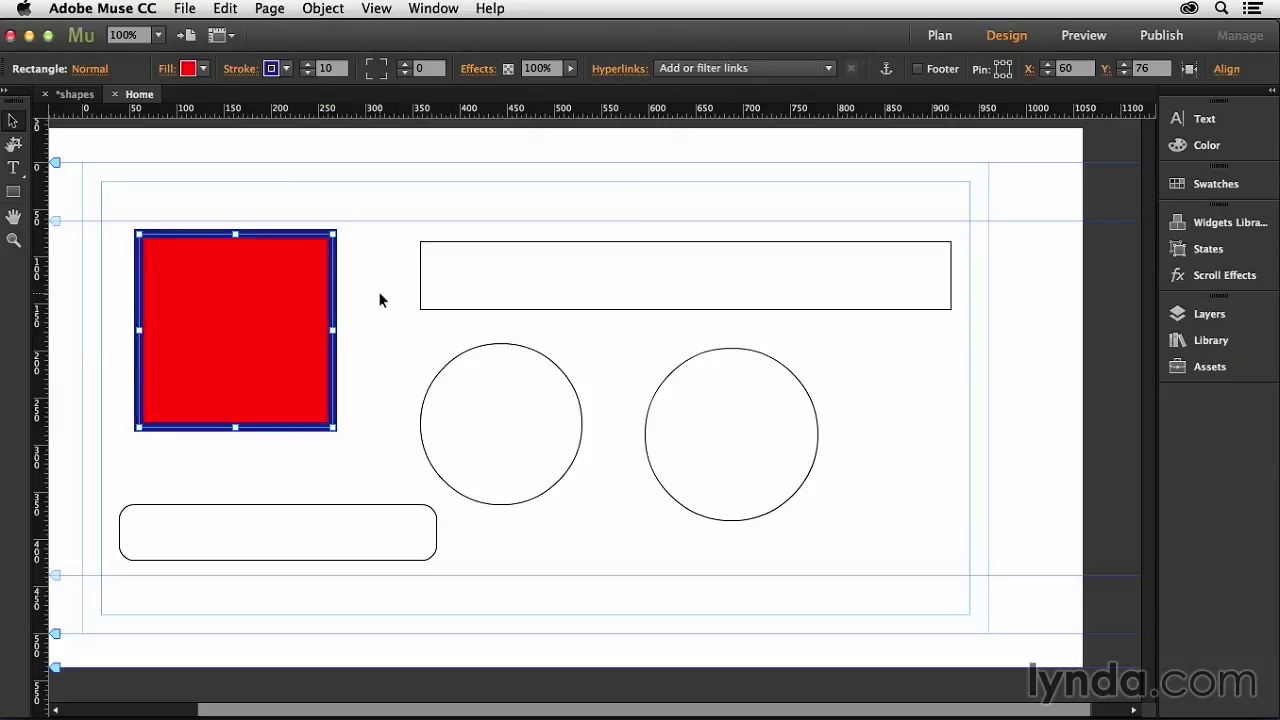
left_click(372, 422)
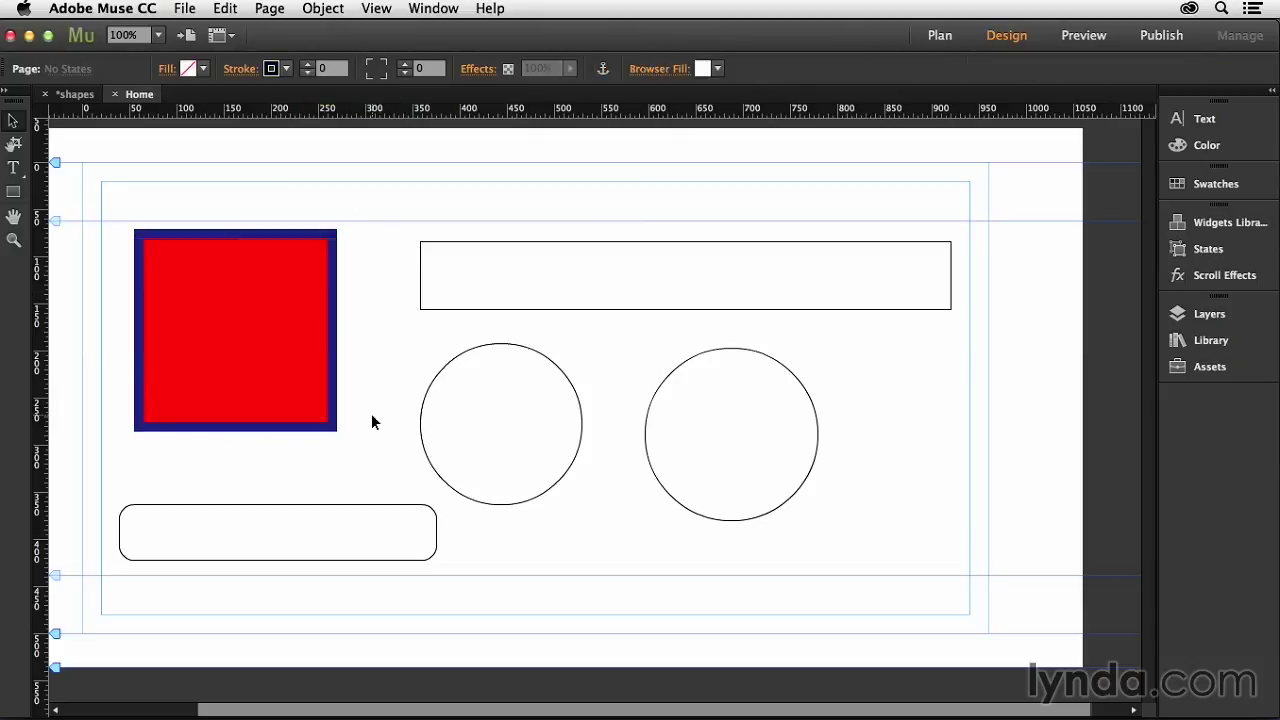
- Select the wide top rectangle and show its fill settings: solid white at 100% opacity
left_click(686, 300)
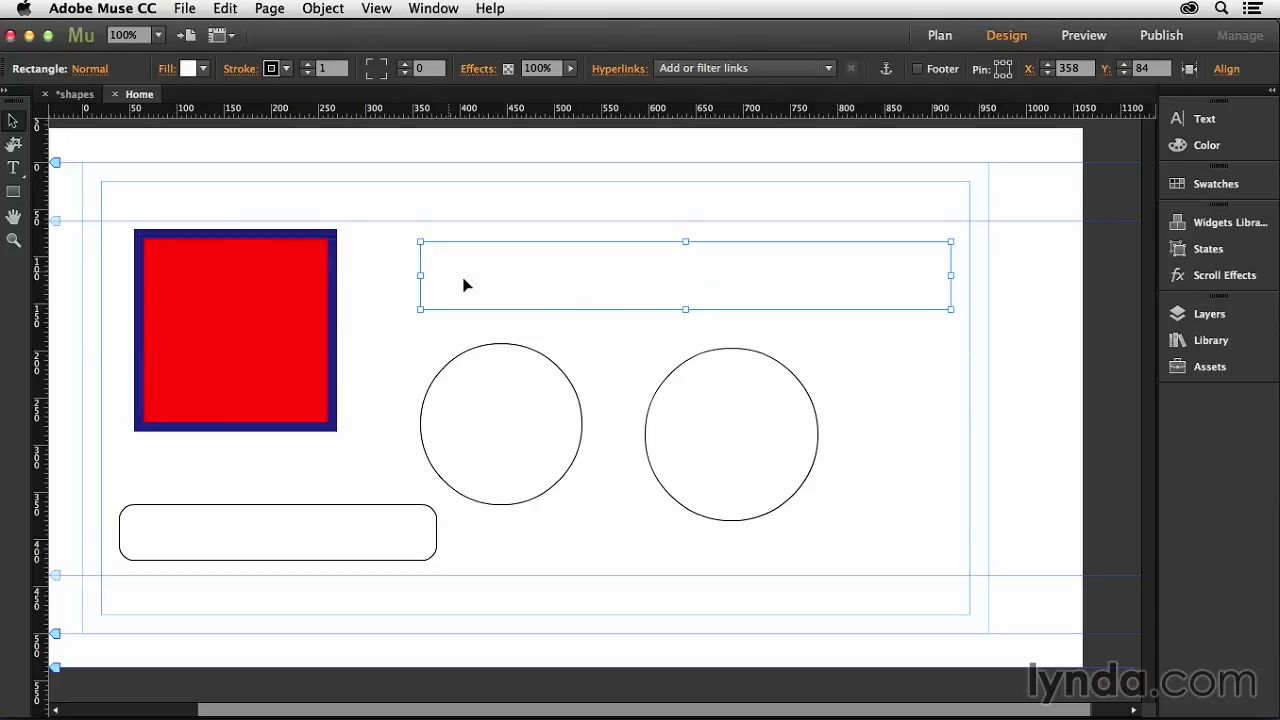
left_click(166, 70)
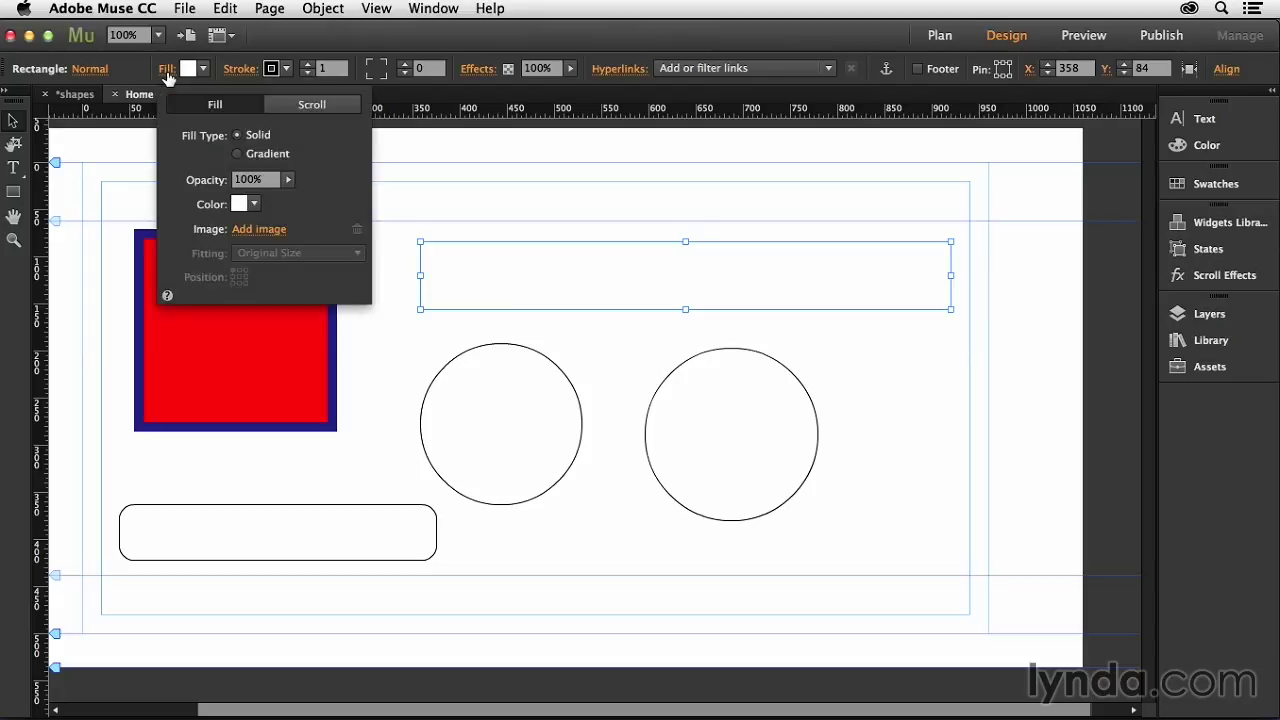
- Switch the bar's fill to a gradient running from red to orange
left_click(238, 154)
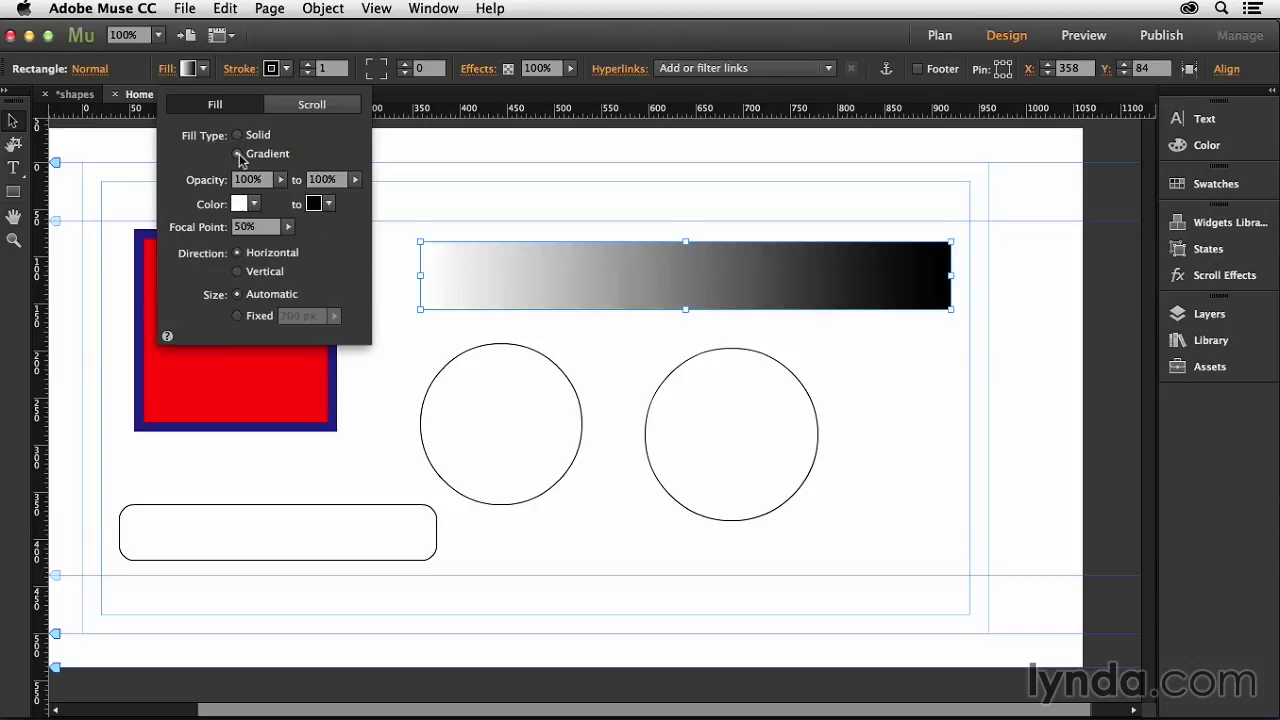
left_click(253, 205)
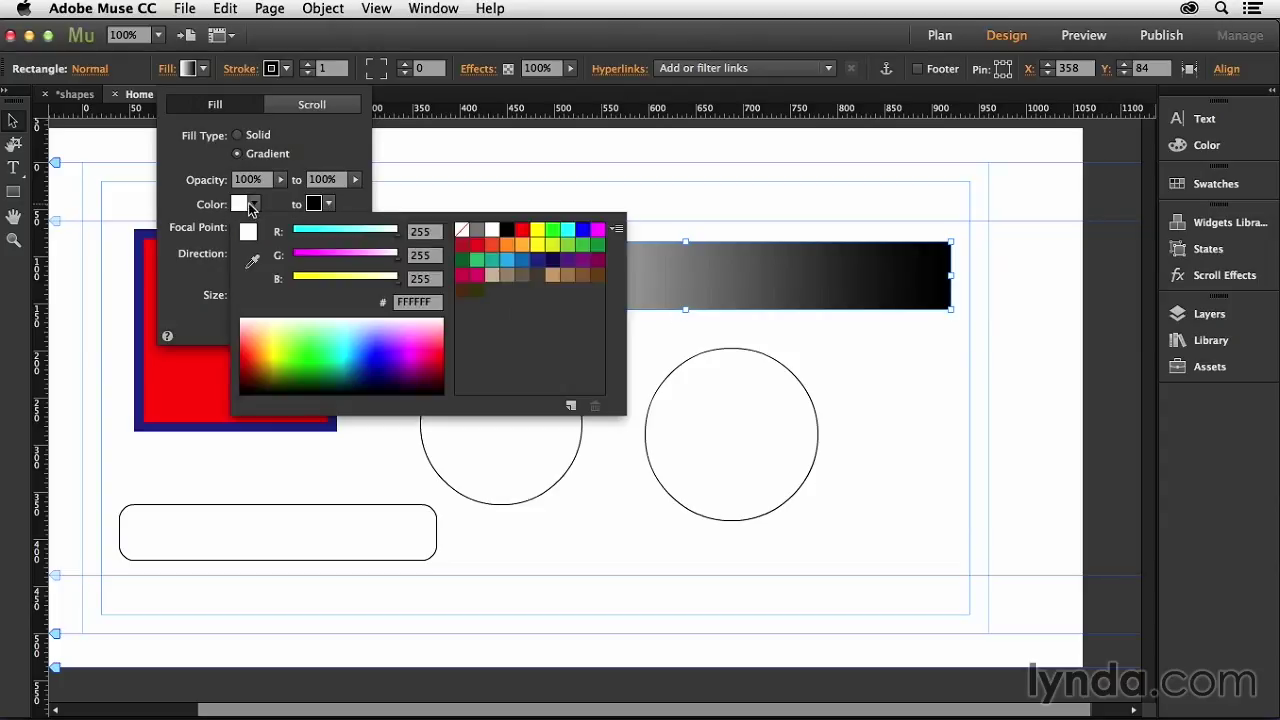
left_click(525, 237)
left_click(330, 205)
left_click(330, 205)
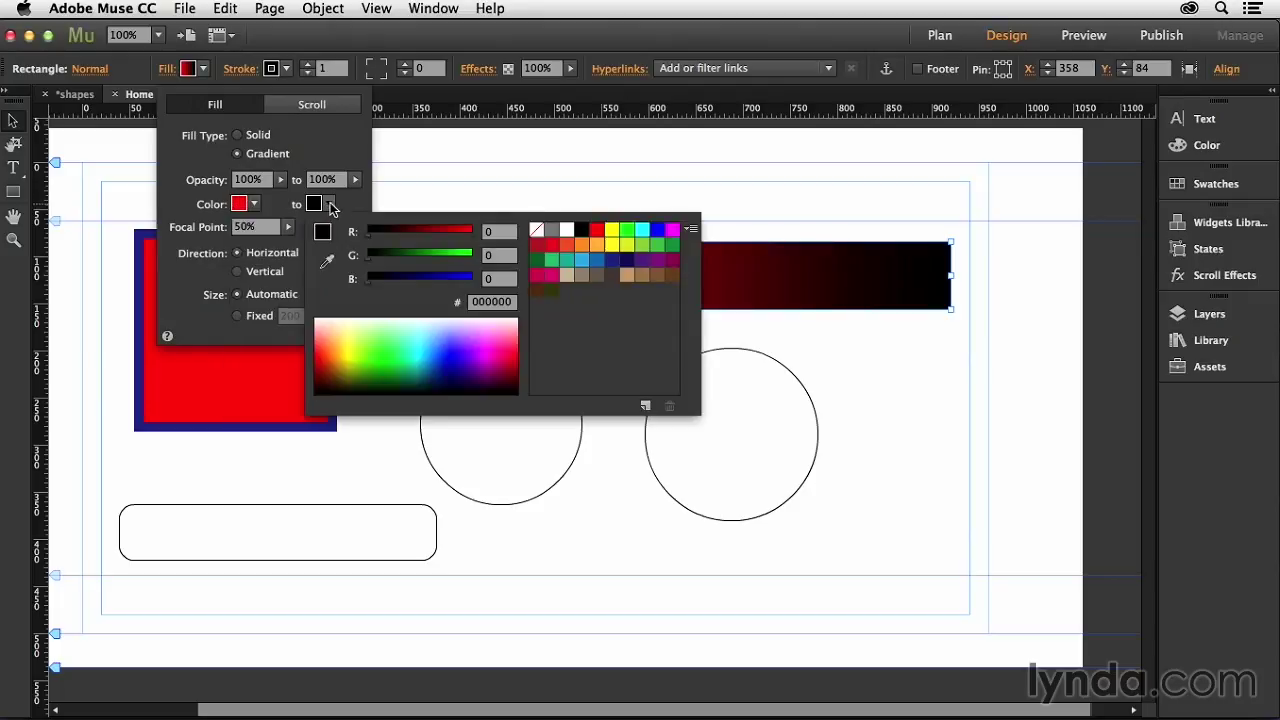
left_click(583, 244)
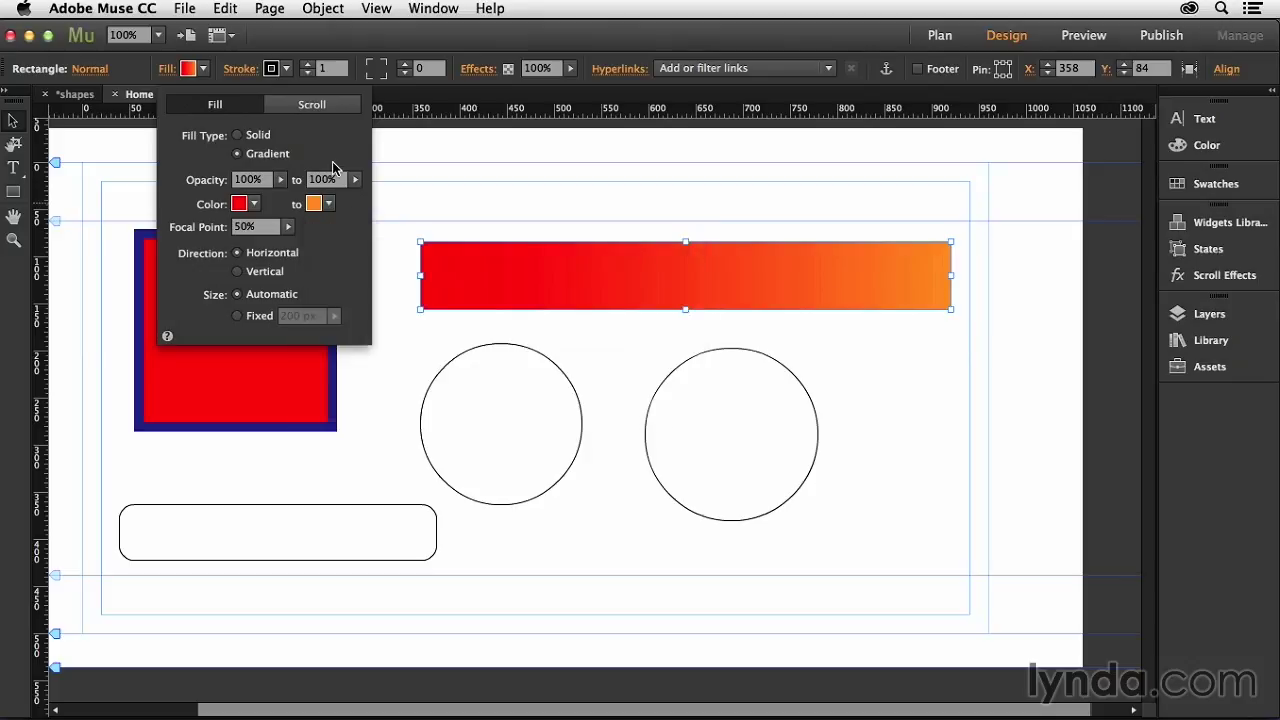
- Set the gradient focal point to 27%, keeping horizontal direction spanning the full width
left_click(288, 226)
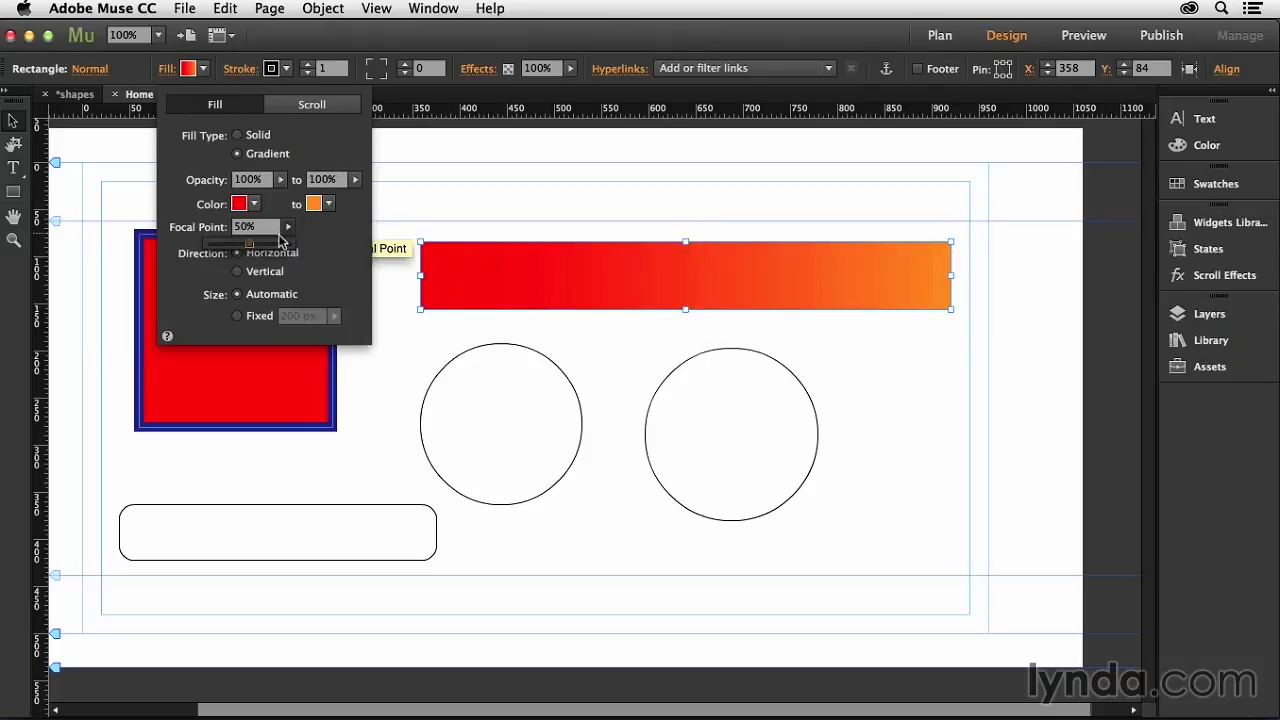
left_click_drag(251, 248, 227, 246)
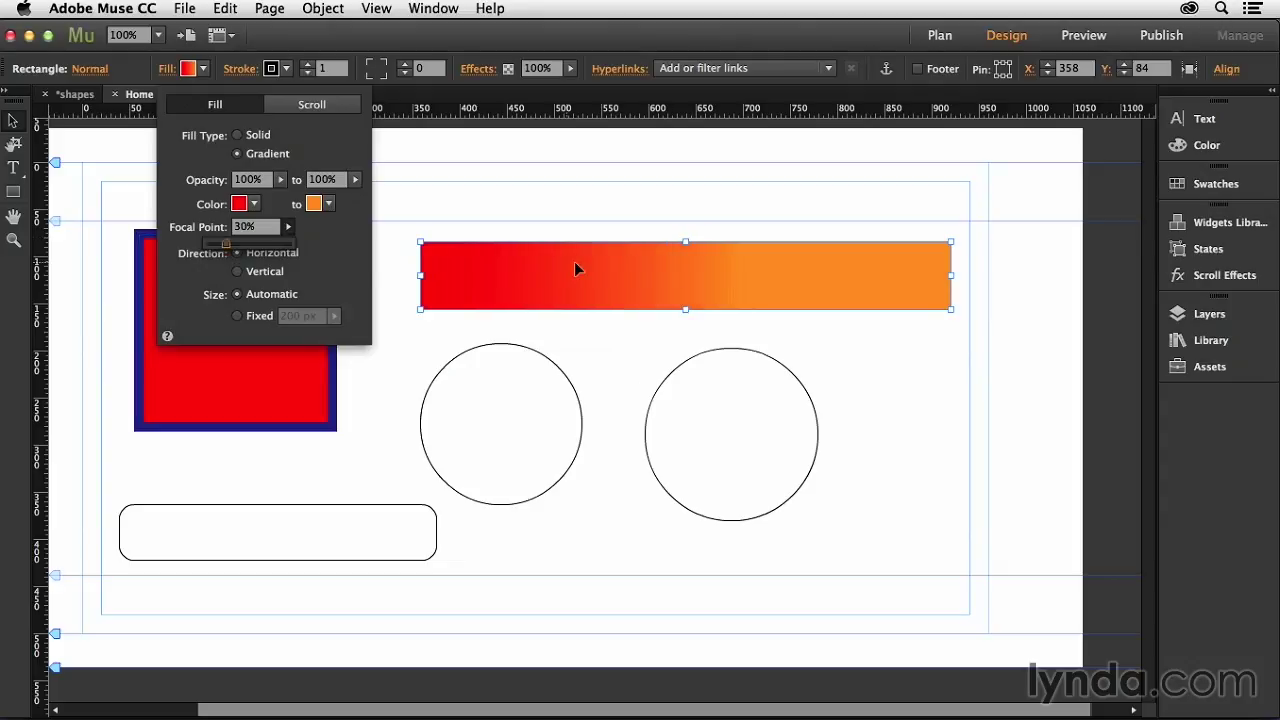
mouse_move(227, 245)
left_mouse_down()
mouse_move(267, 253)
mouse_move(207, 250)
mouse_move(240, 251)
mouse_move(224, 252)
left_mouse_up()
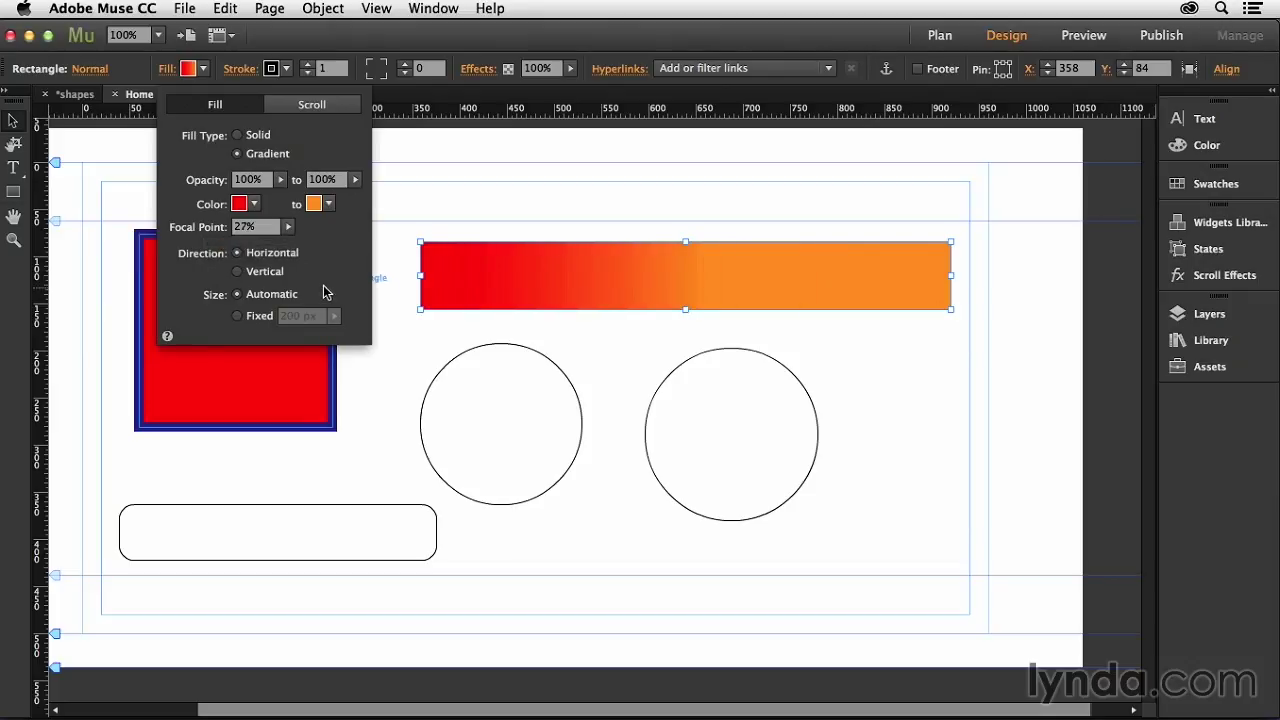
left_click(238, 272)
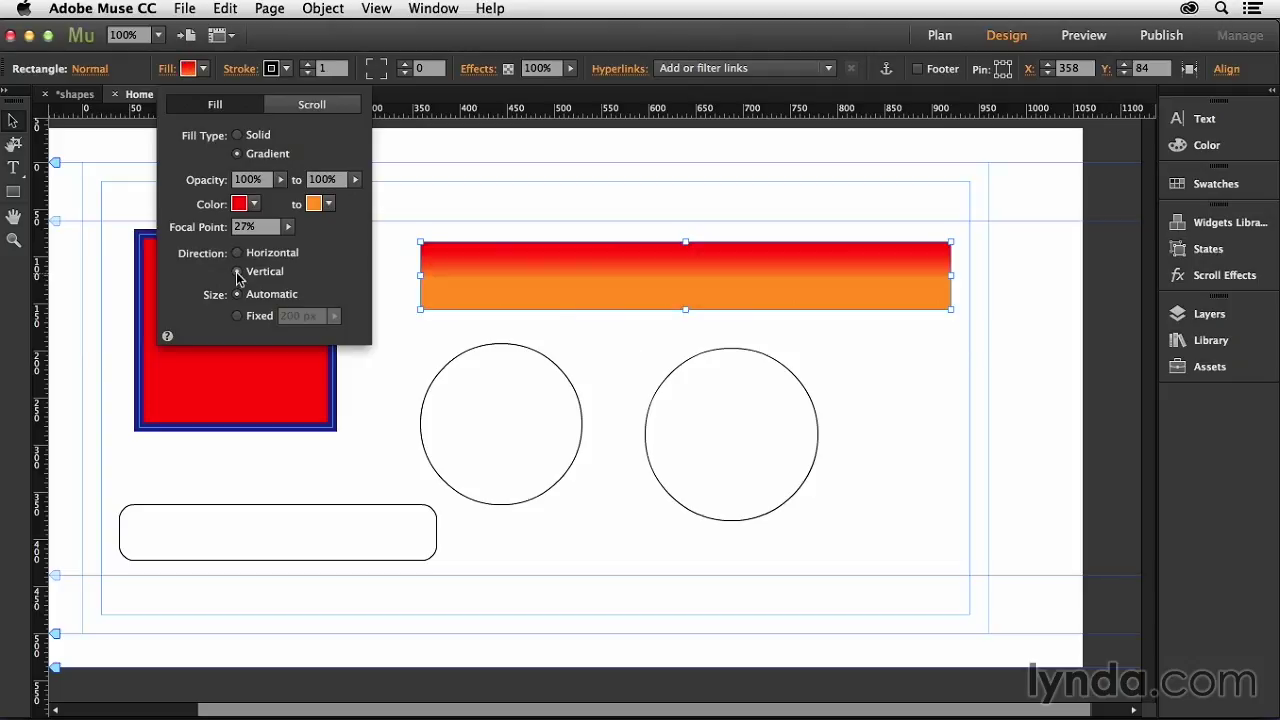
left_click(238, 254)
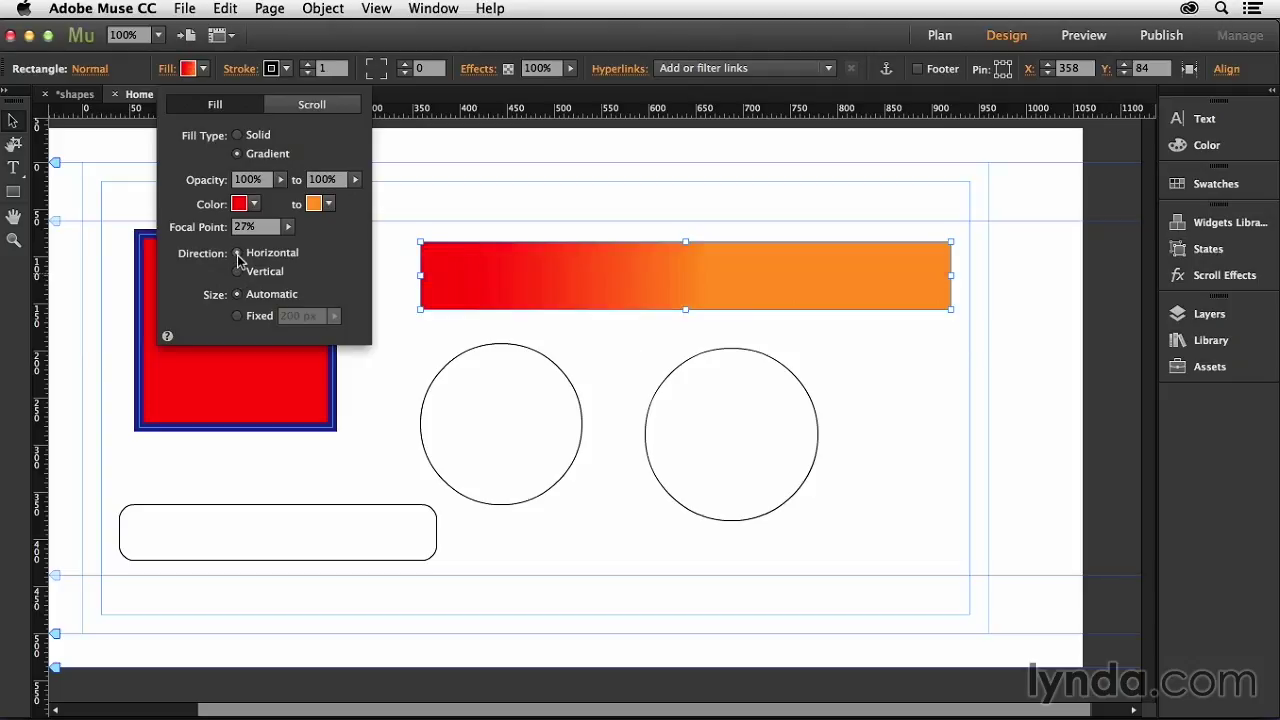
left_click(238, 316)
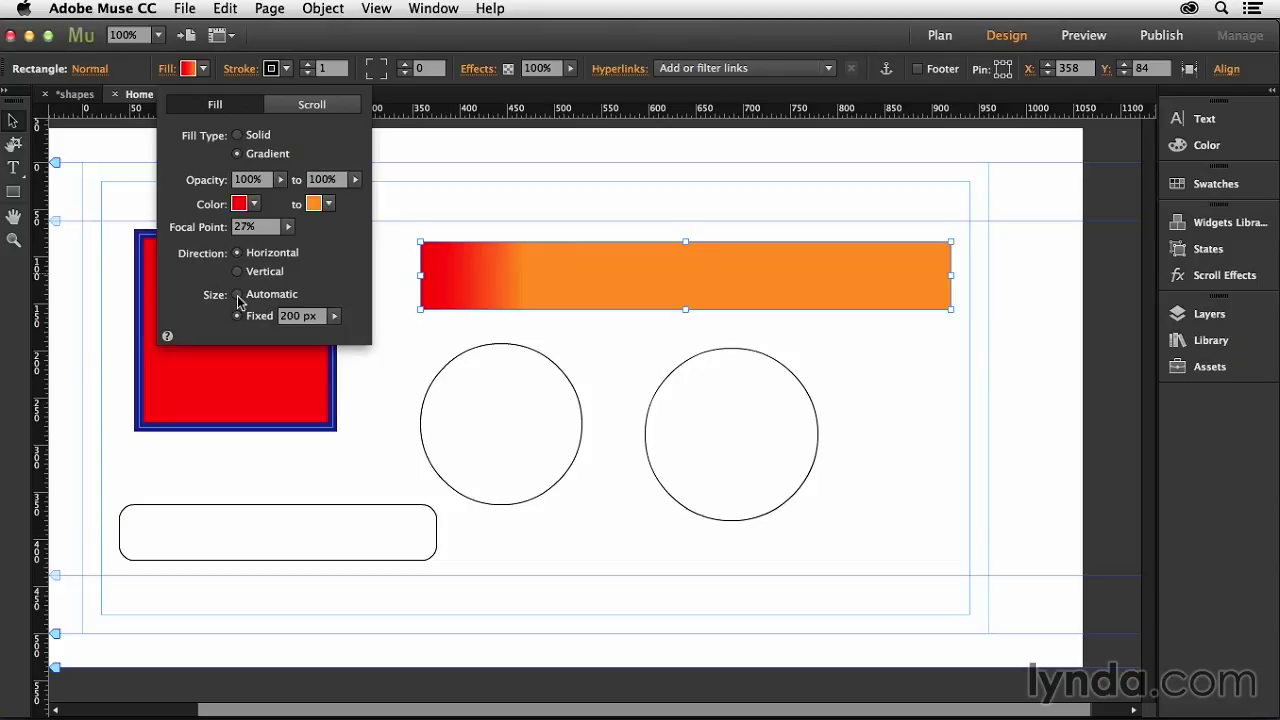
left_click(237, 294)
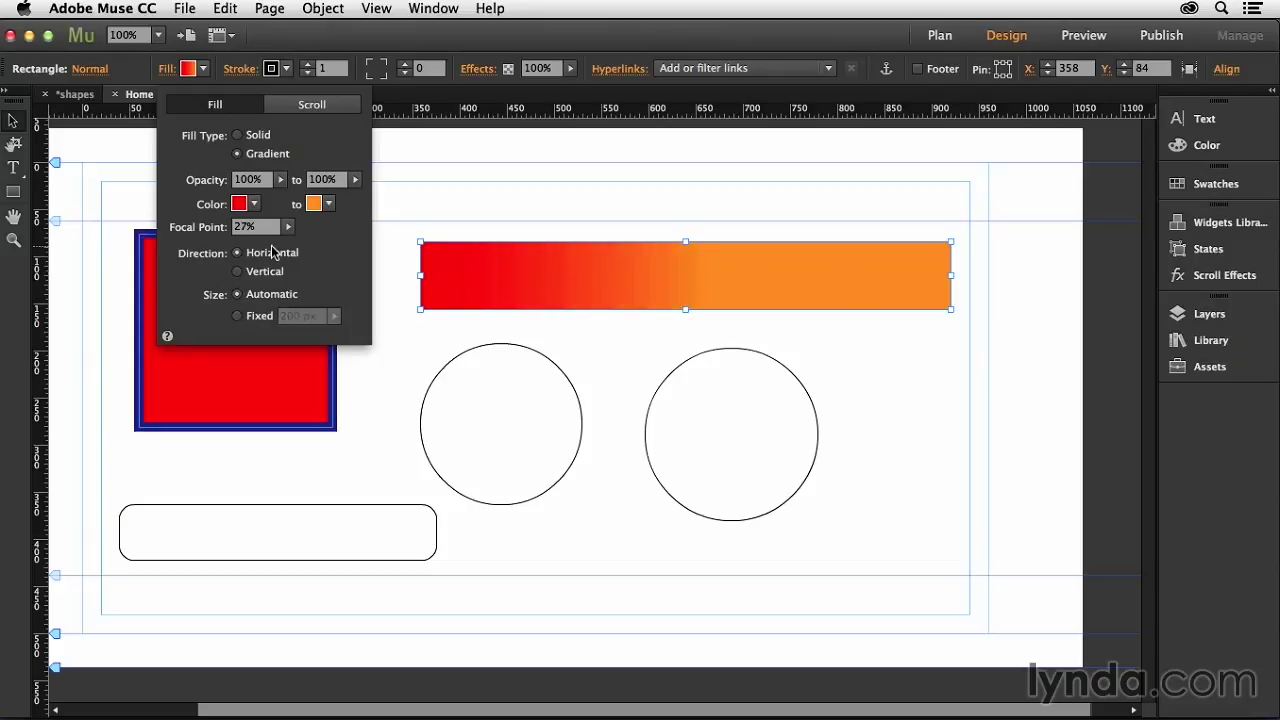
left_click(168, 68)
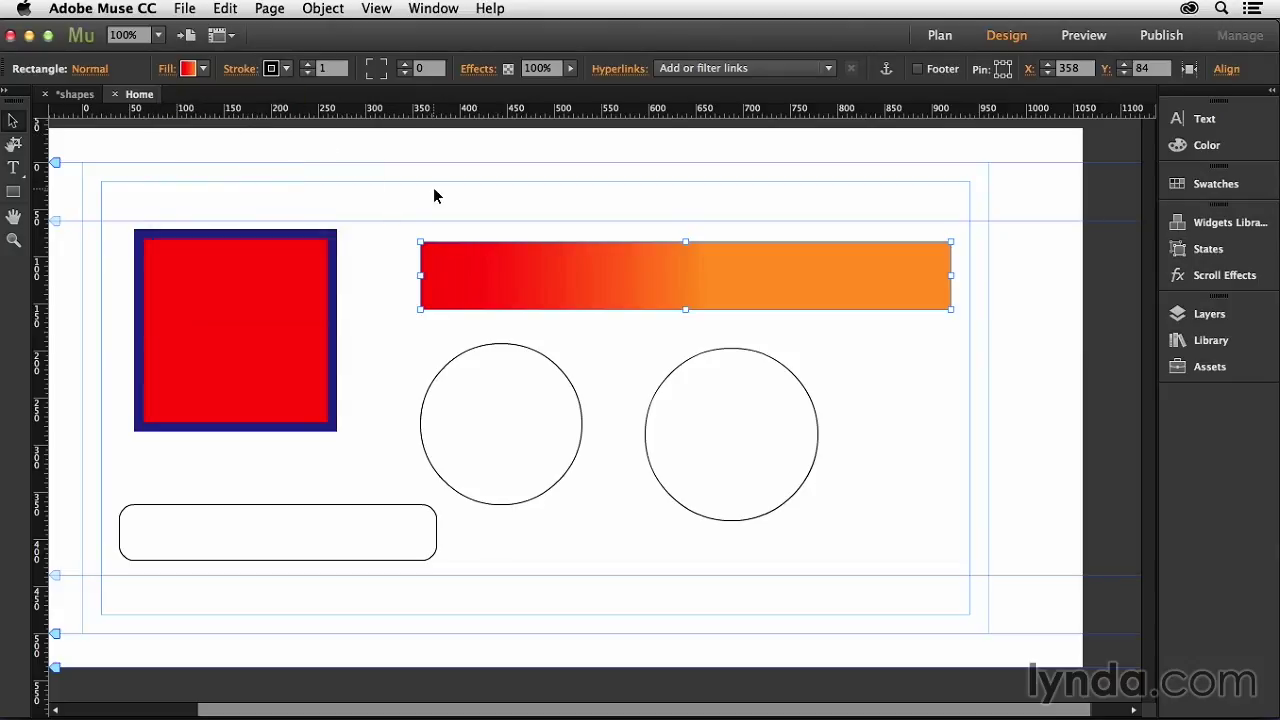
- Align the gradient bar's black stroke to the inside and raise its weight to 7
left_click(243, 71)
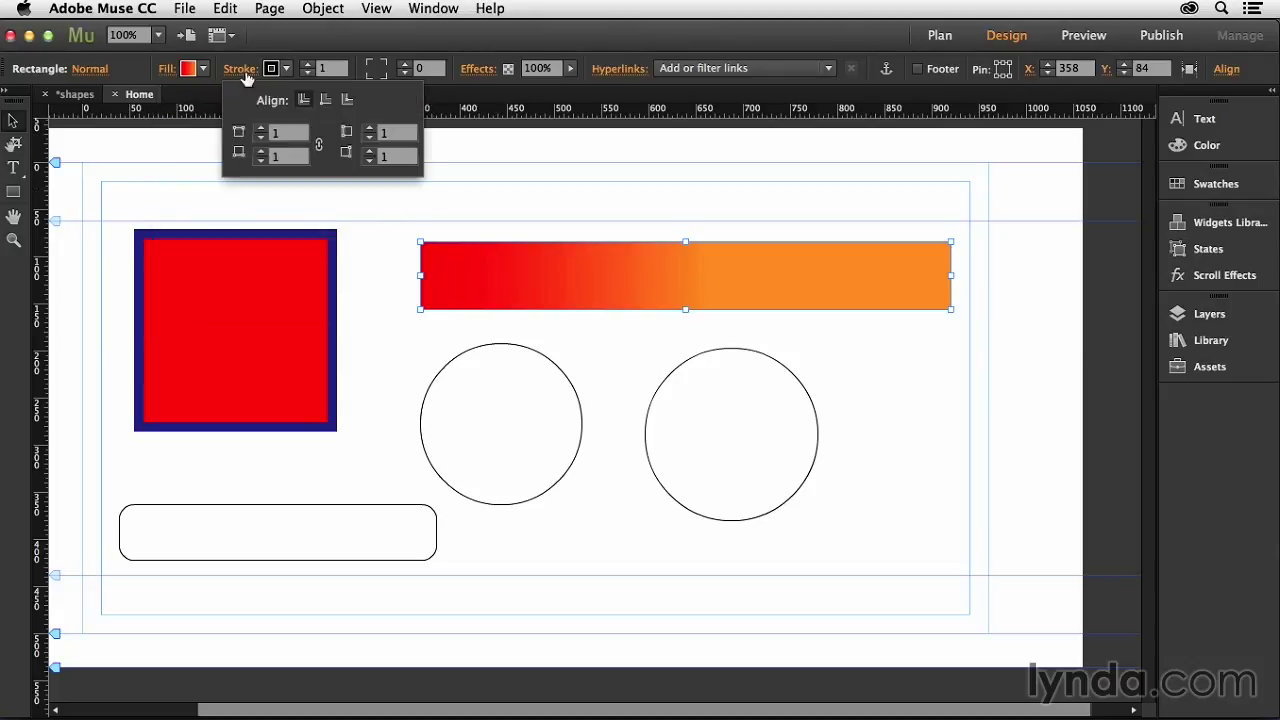
left_click(244, 72)
left_click(244, 74)
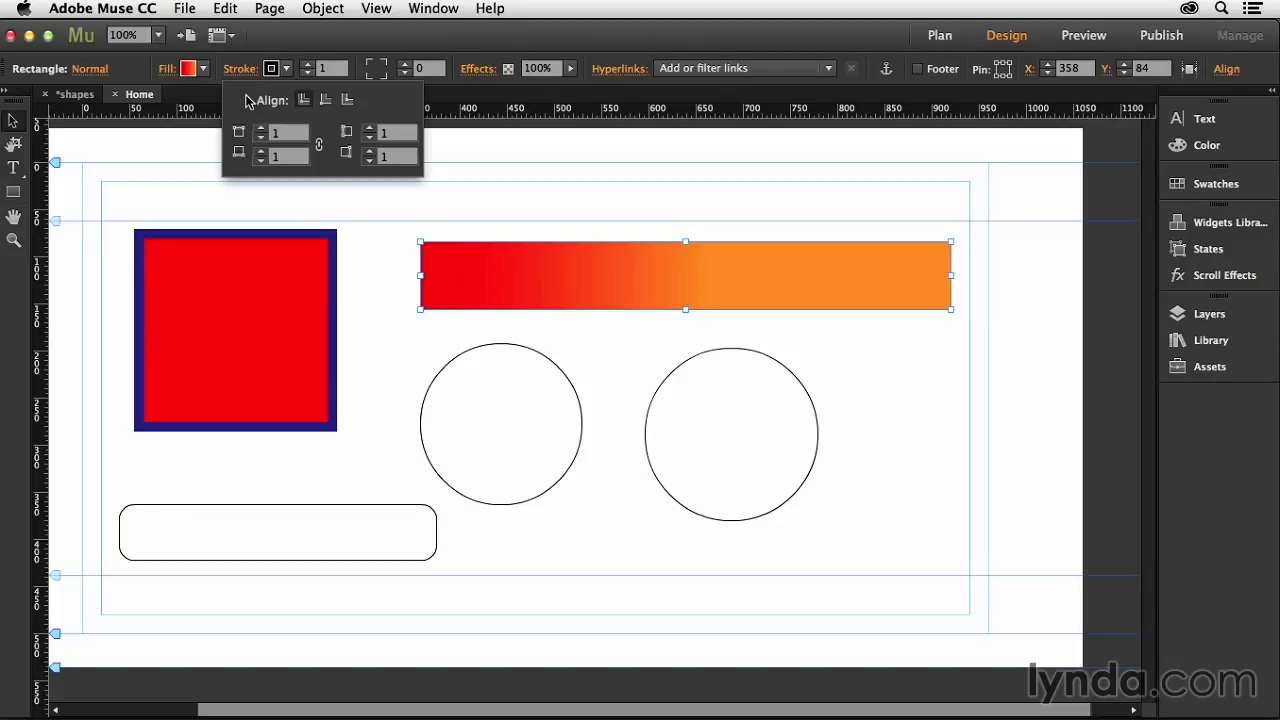
left_click(325, 103)
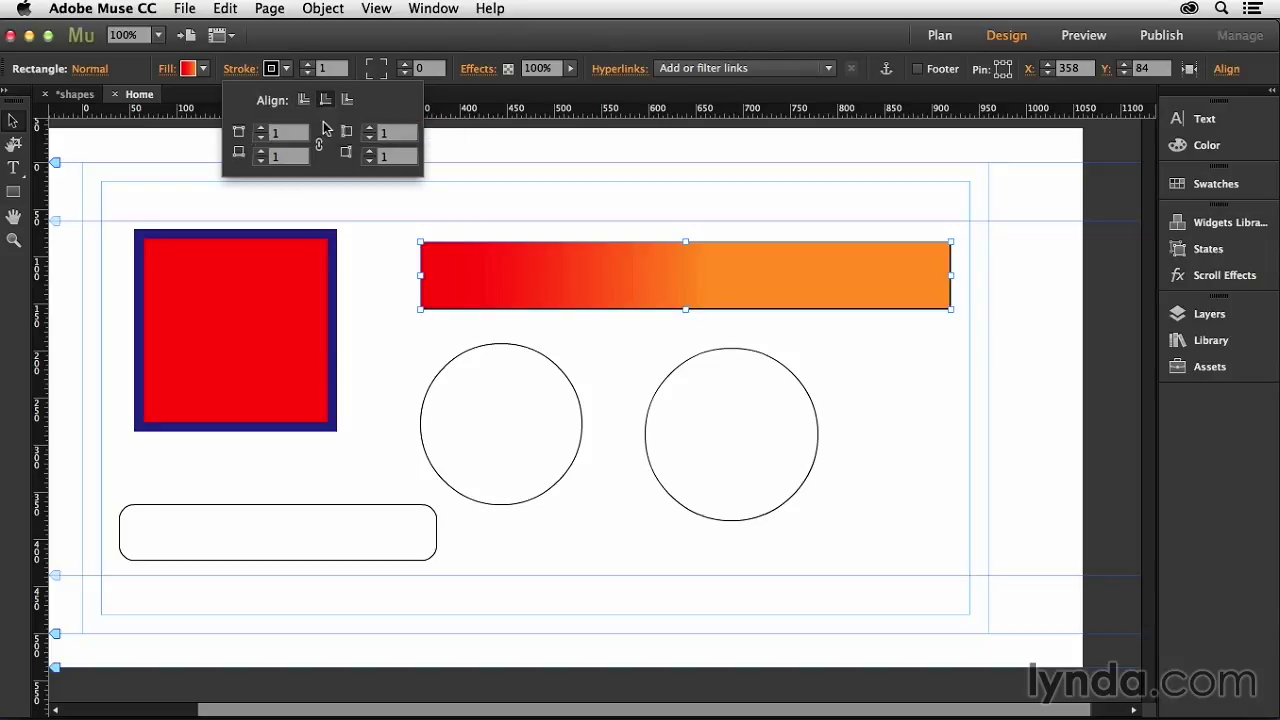
left_click(260, 129)
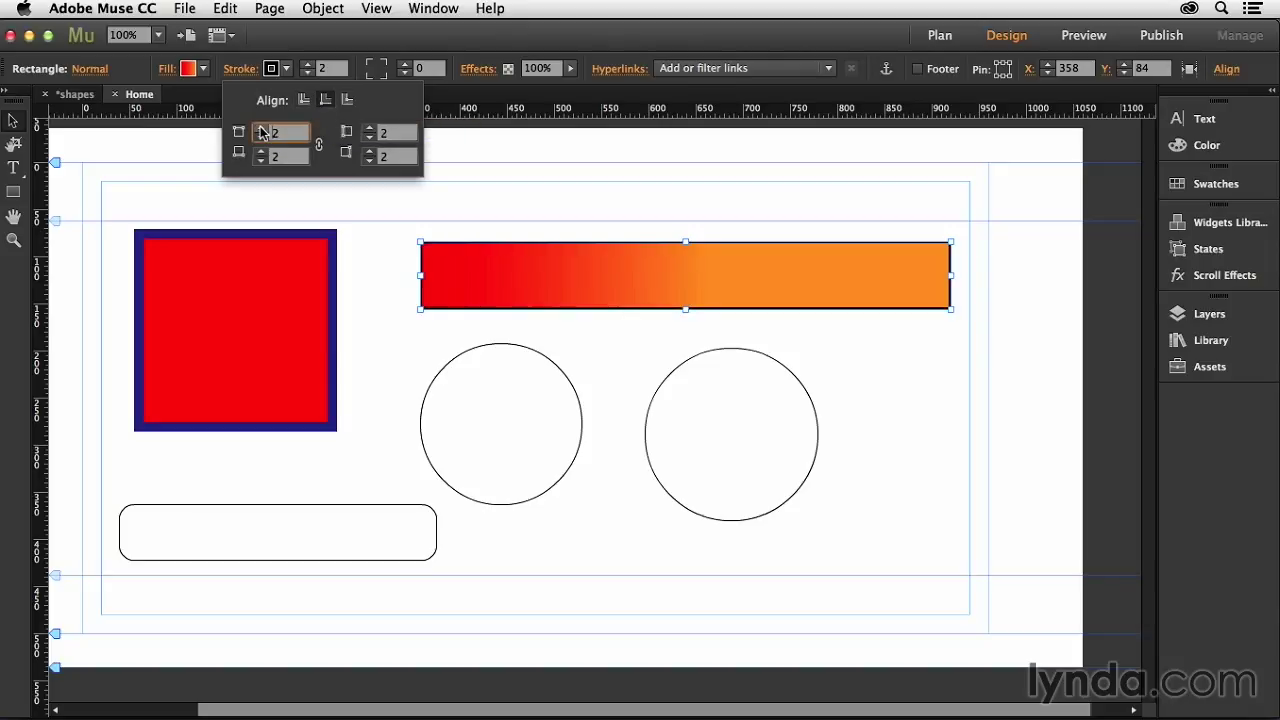
left_click(260, 129)
left_click(260, 129)
left_click(260, 129)
left_click(260, 129)
left_click(261, 130)
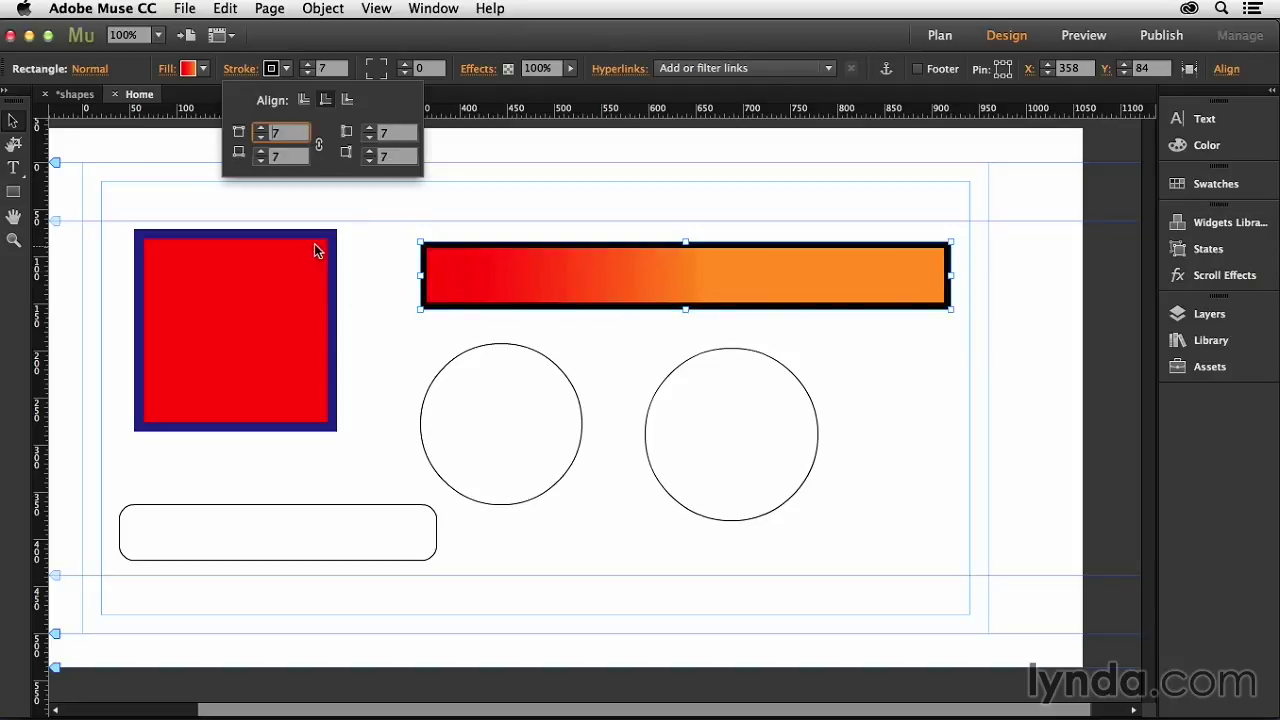
left_click(181, 236)
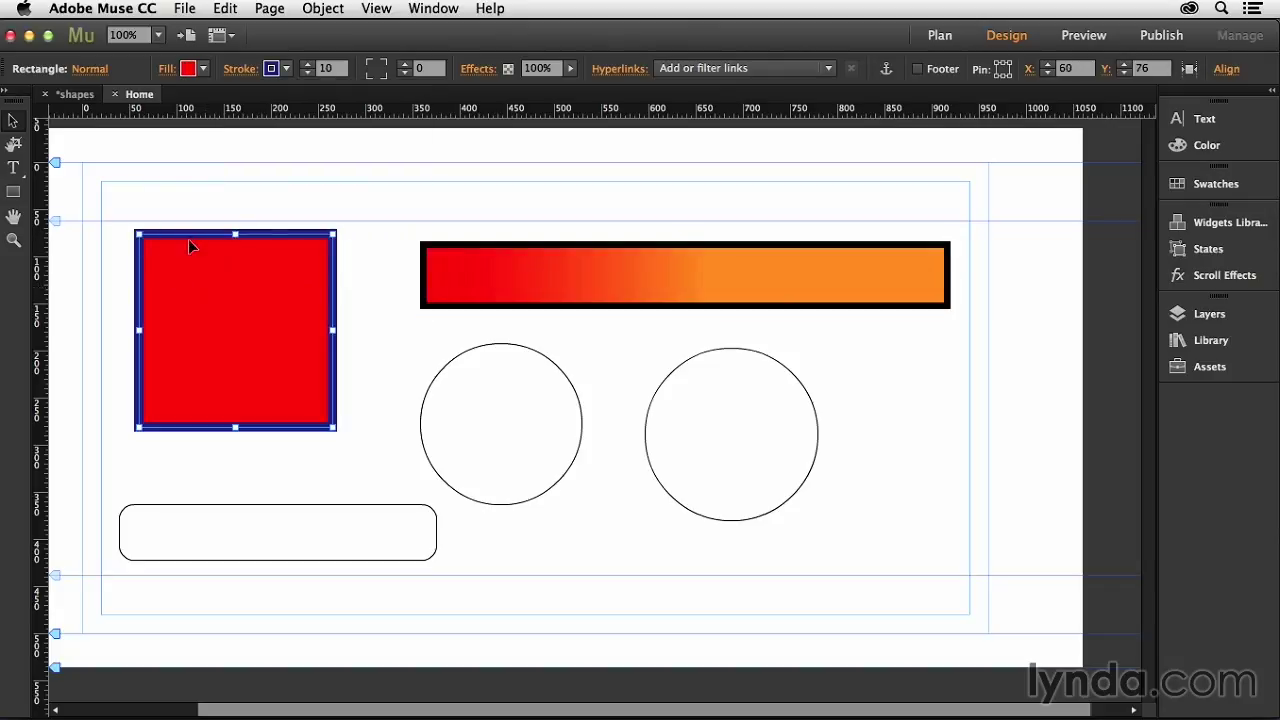
- Unlink the gradient bar's stroke weights and set the top stroke to 3
left_click(615, 263)
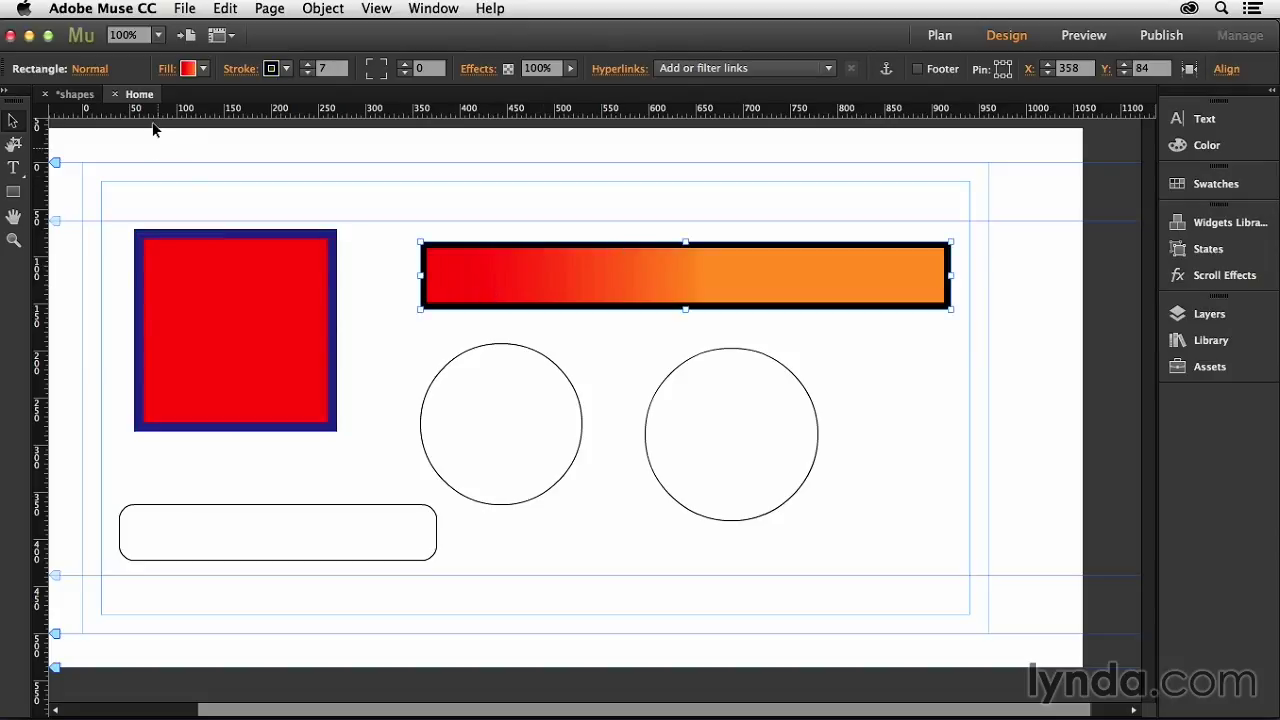
left_click(239, 72)
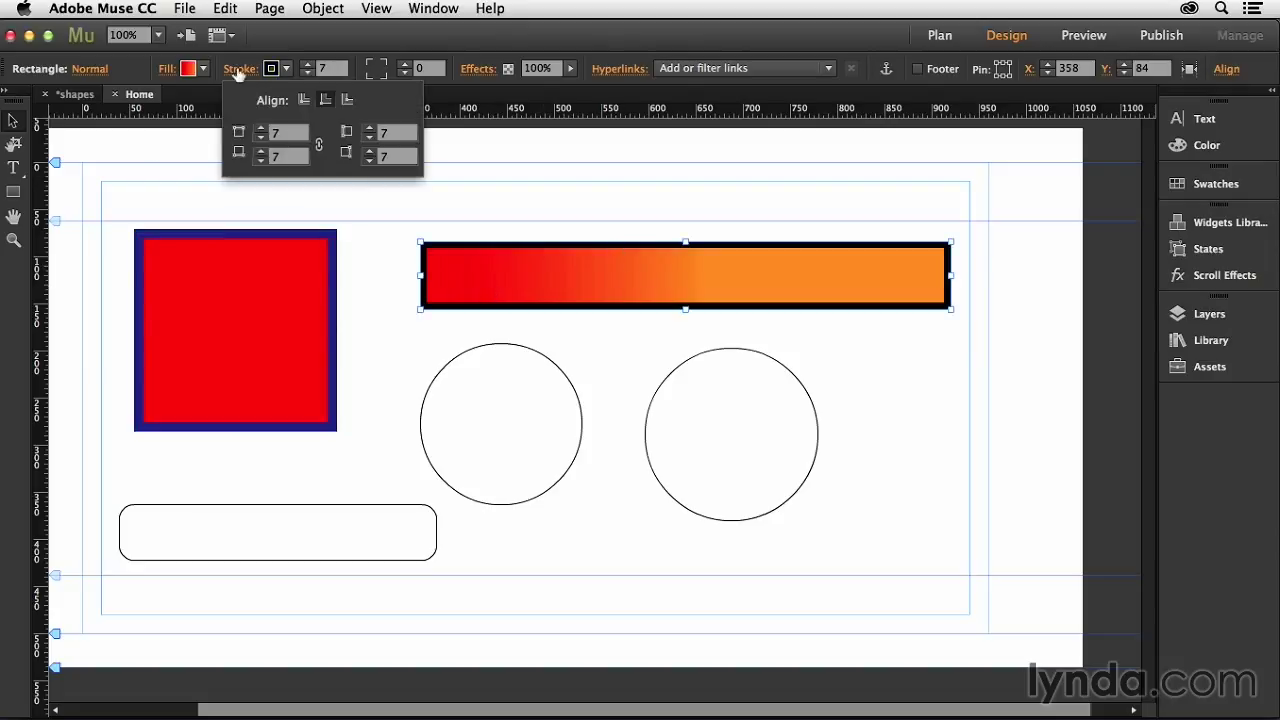
left_click(320, 147)
left_click(260, 138)
left_click(260, 138)
left_click(260, 138)
left_click(260, 138)
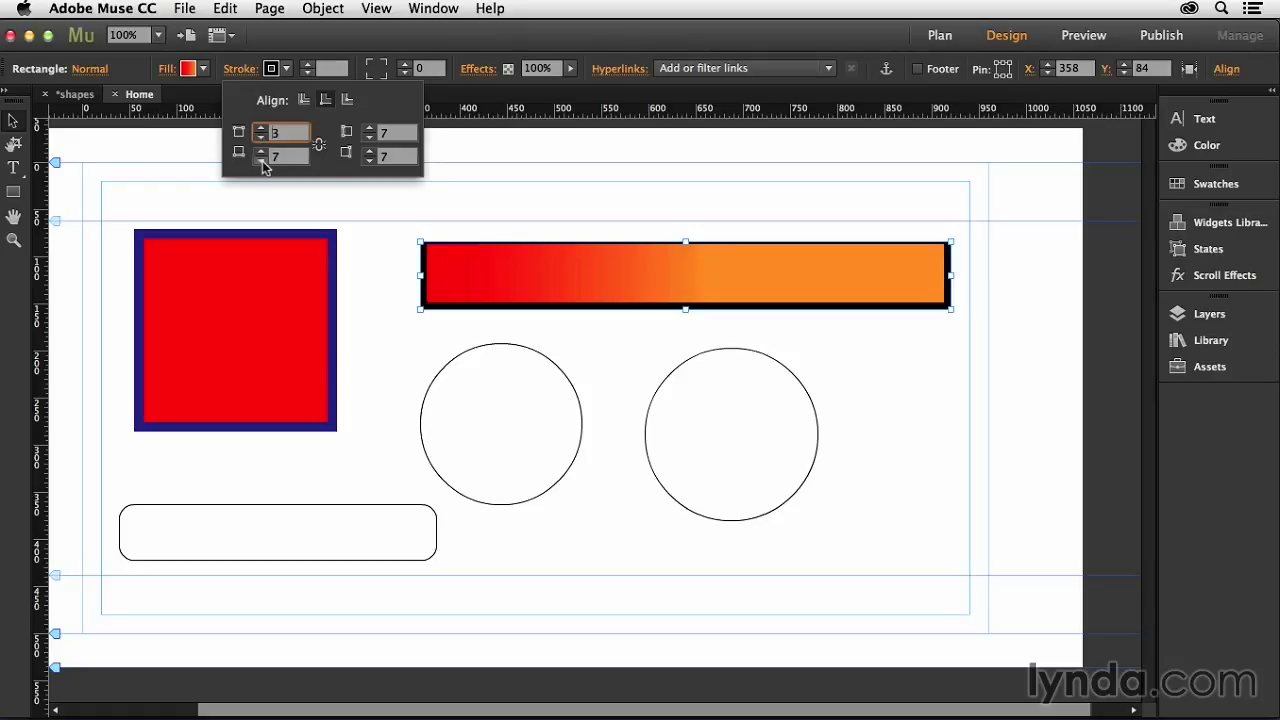
- Set the bar's bottom stroke weight to 5 and both side weights to 2
left_click(260, 162)
left_click(260, 162)
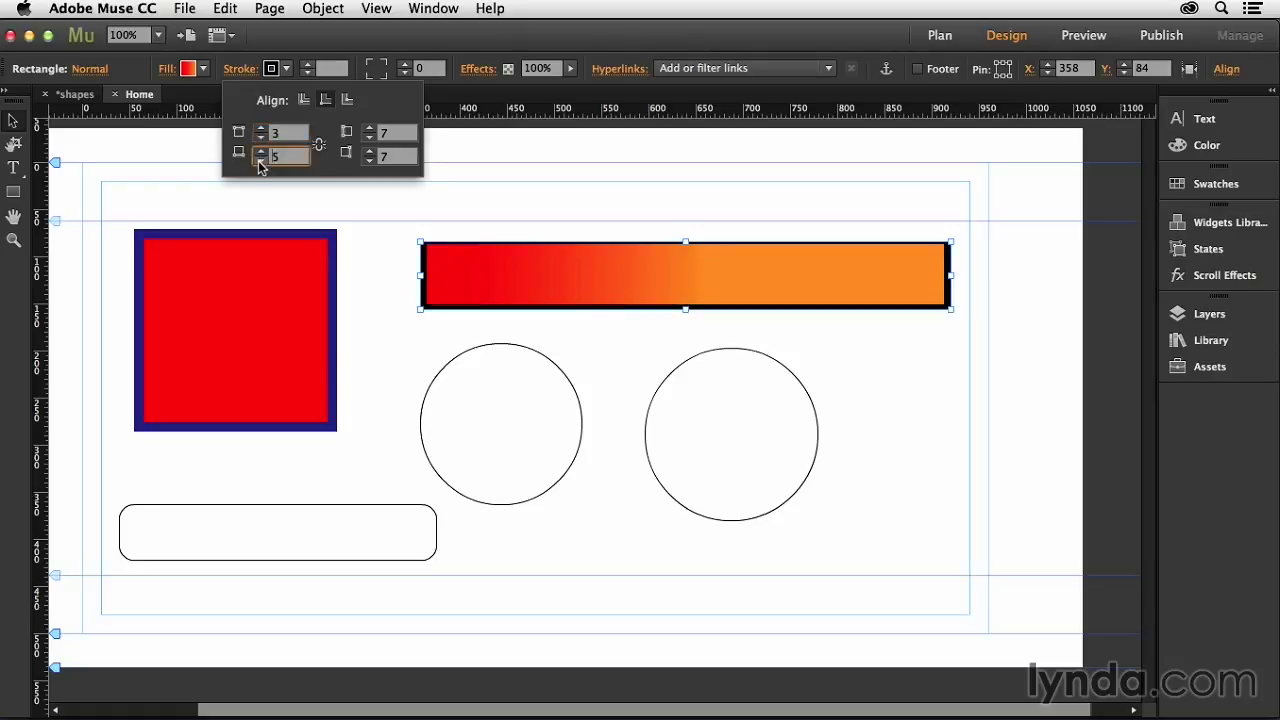
left_click(370, 162)
left_click(370, 162)
left_click(370, 162)
left_click(370, 162)
left_click(370, 162)
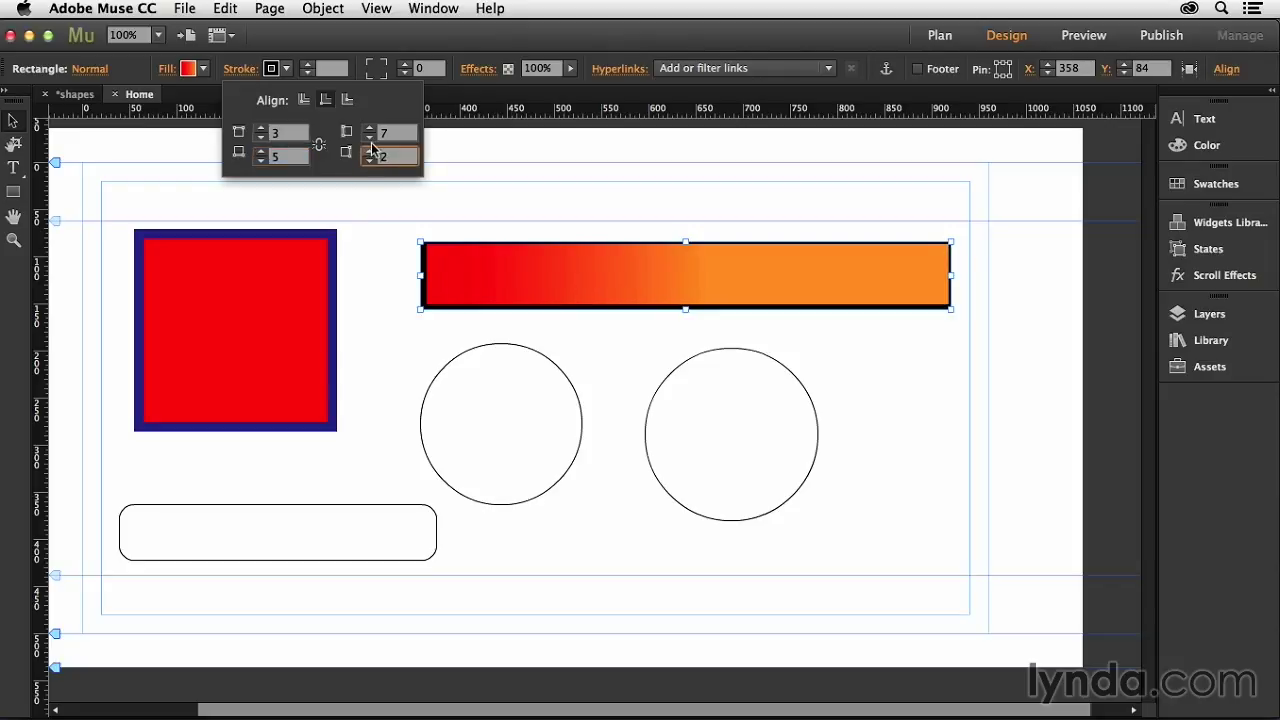
left_click(371, 139)
left_click(371, 139)
left_click(371, 139)
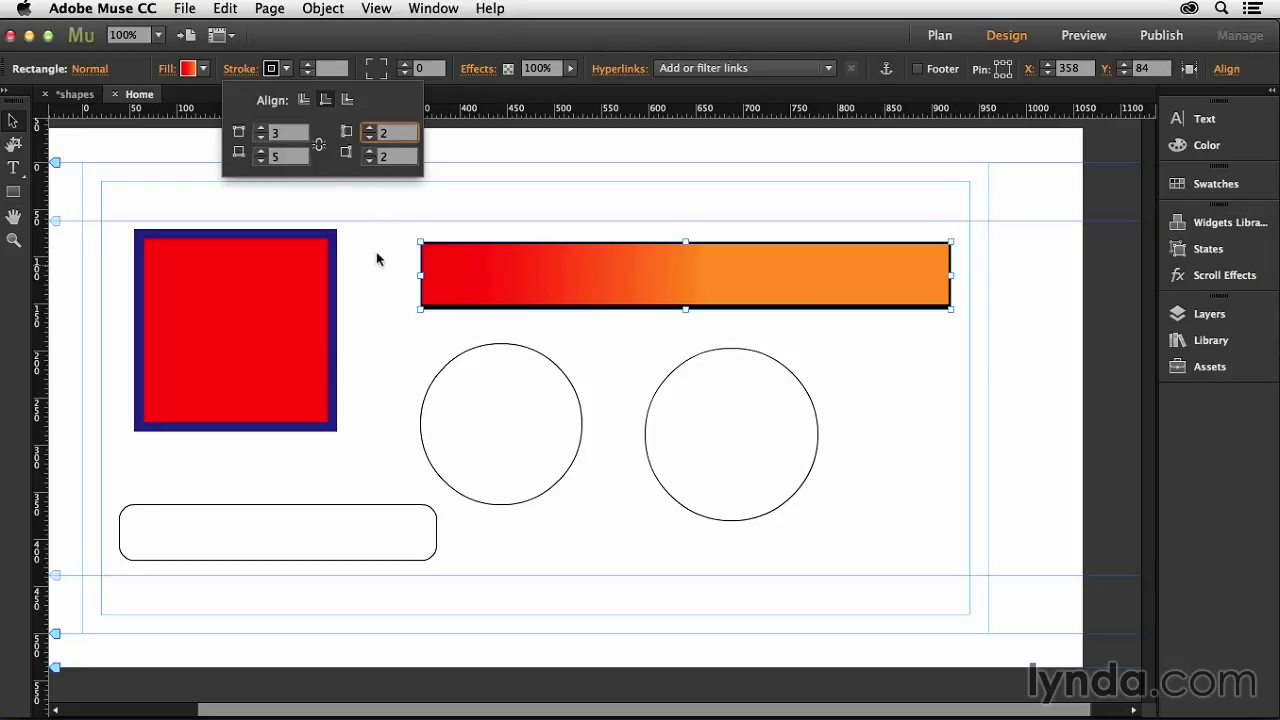
- Deselect the bar to close the stroke options and view its uneven black stroke
left_click(555, 183)
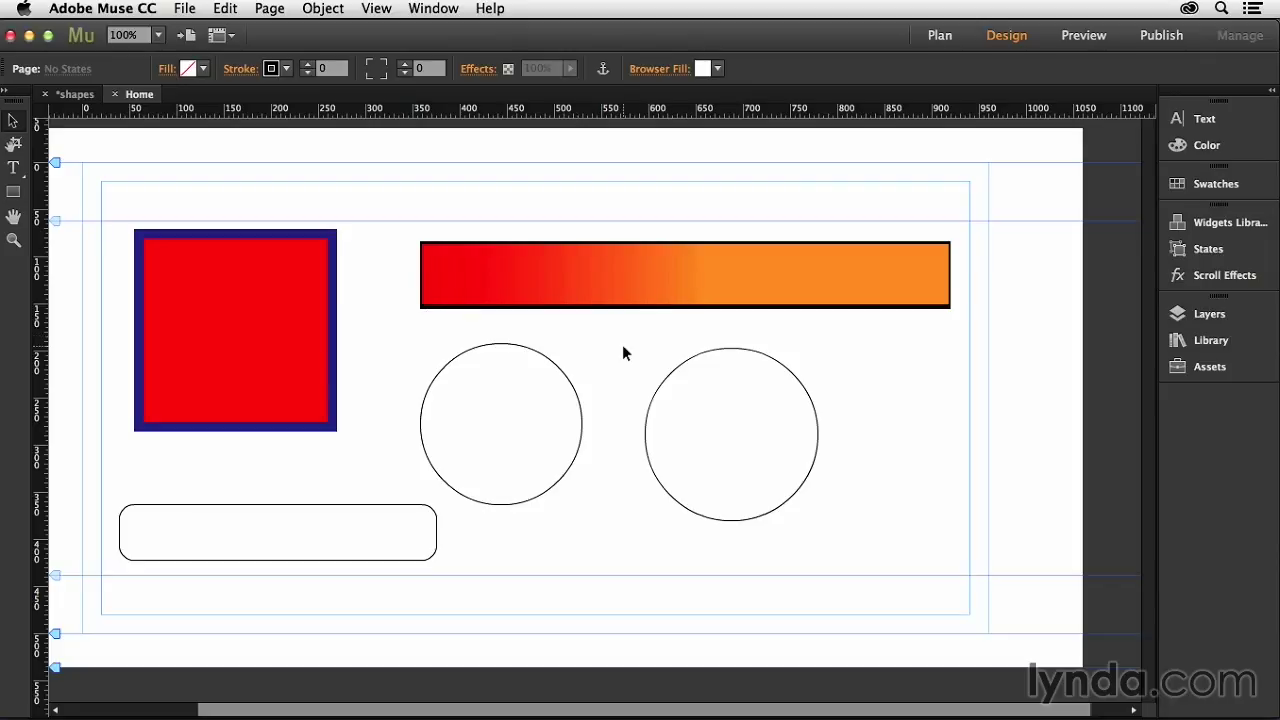
- Select the left circle and fill it with green
left_click(473, 366)
left_click(685, 384)
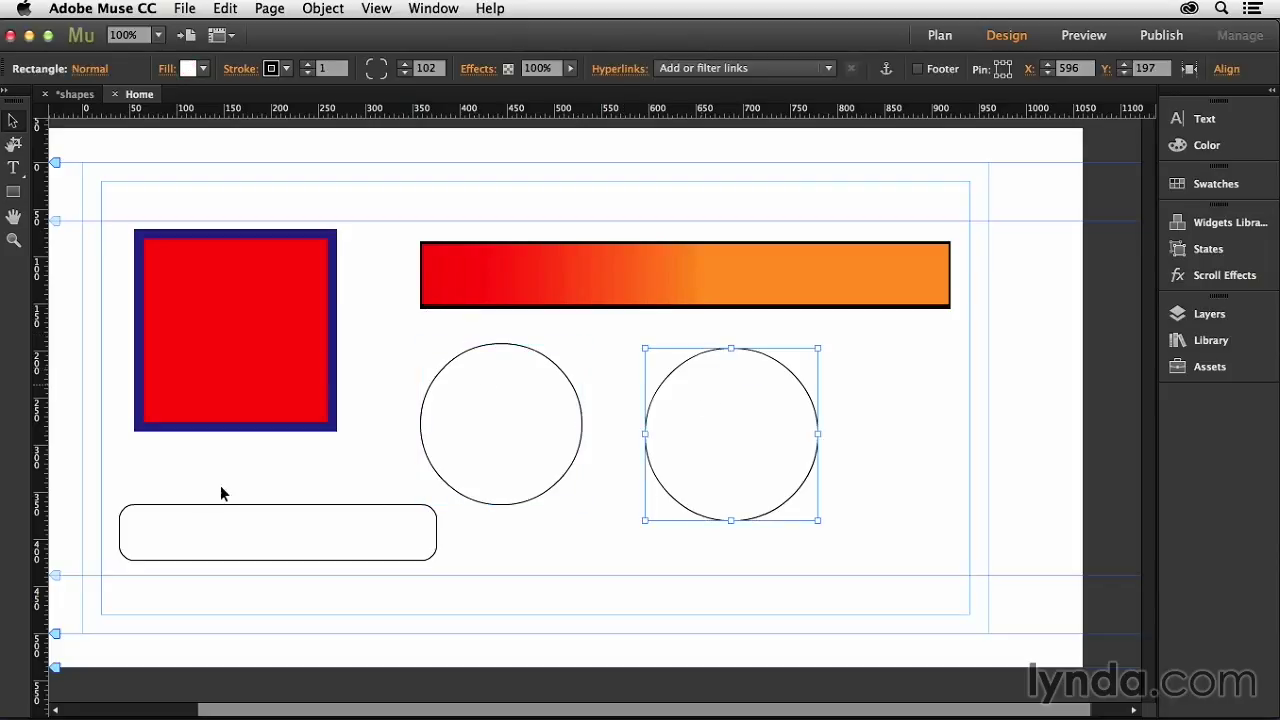
left_click(237, 537)
left_click(618, 436)
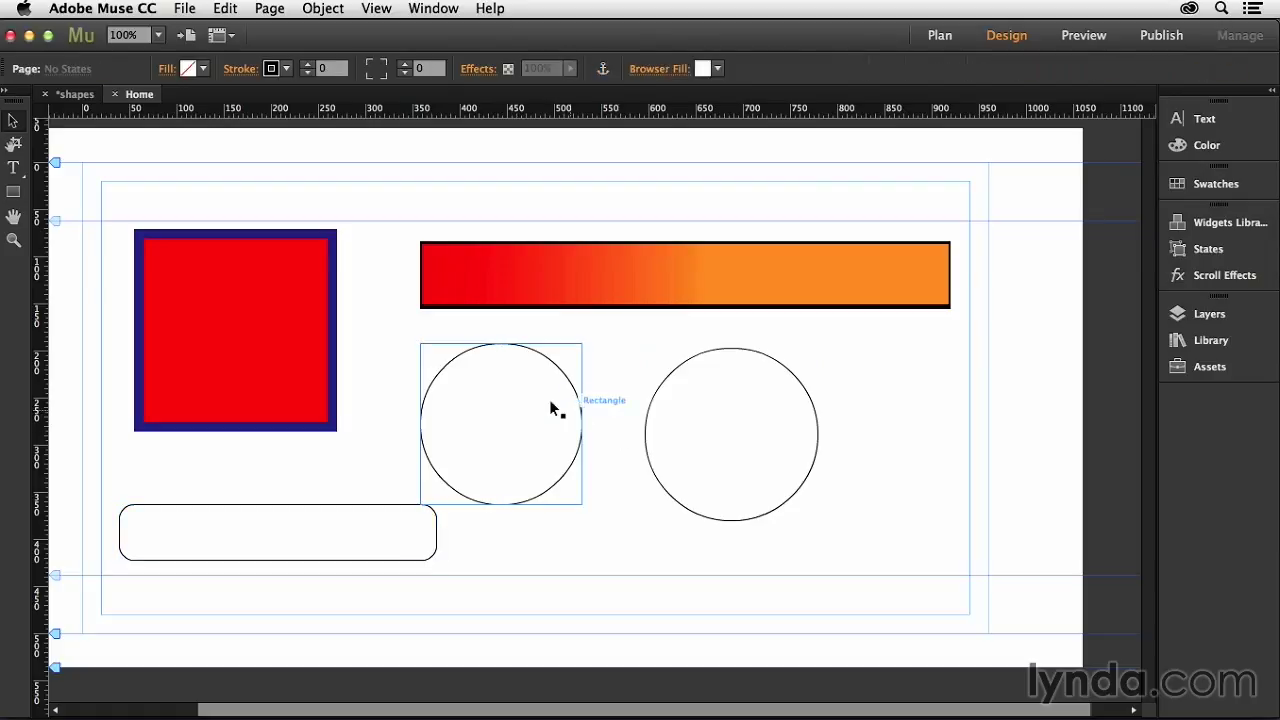
left_click(549, 399)
left_click(204, 69)
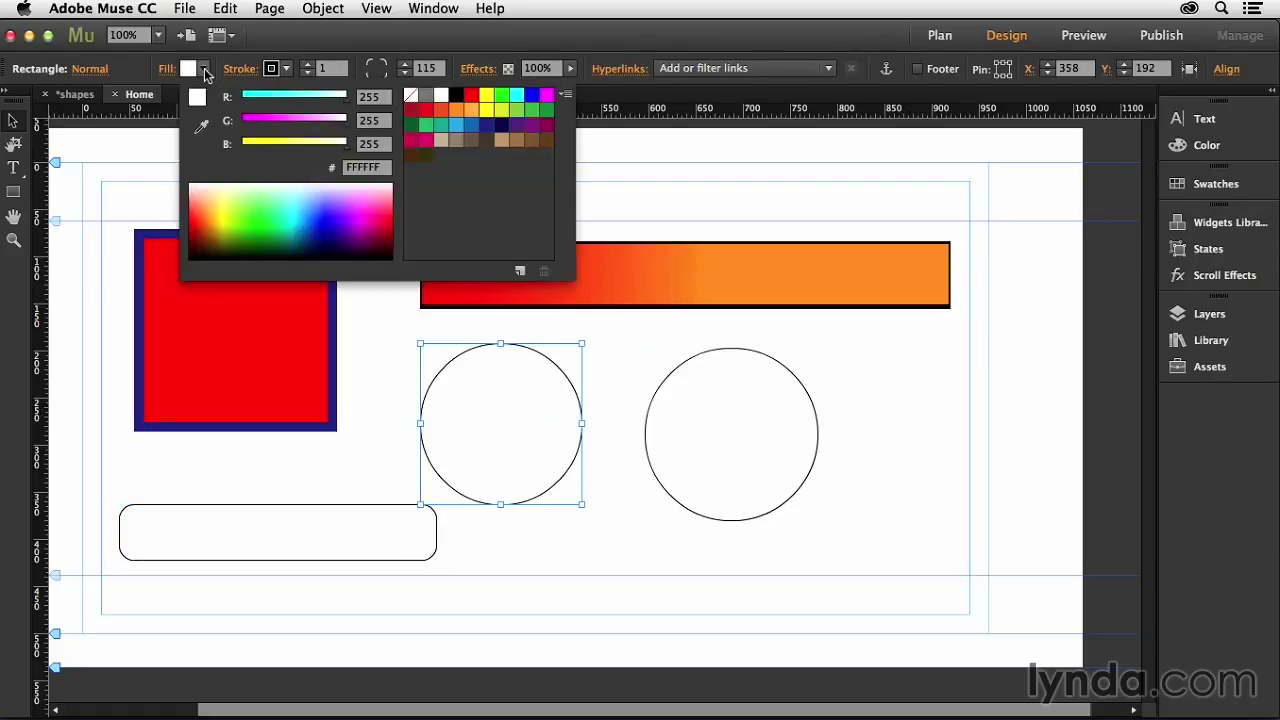
left_click(427, 126)
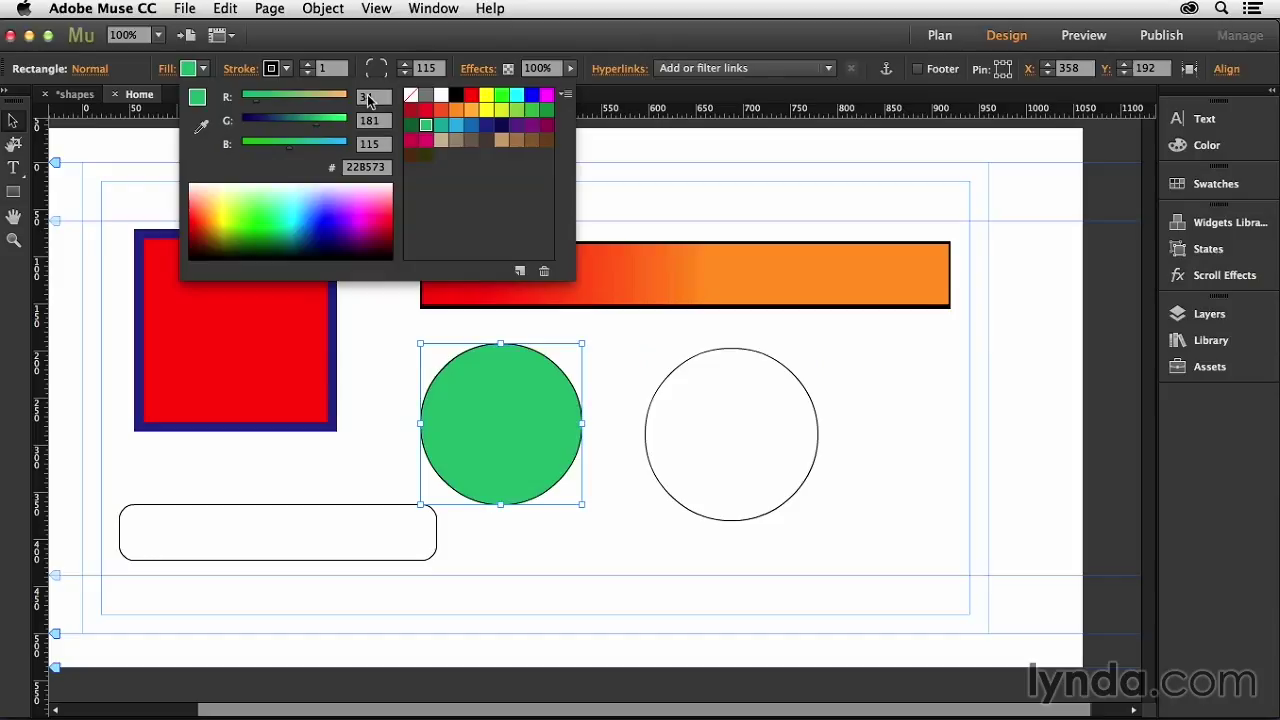
- Give the left circle a red ED1C24 outline with stroke weight 8
left_click(286, 69)
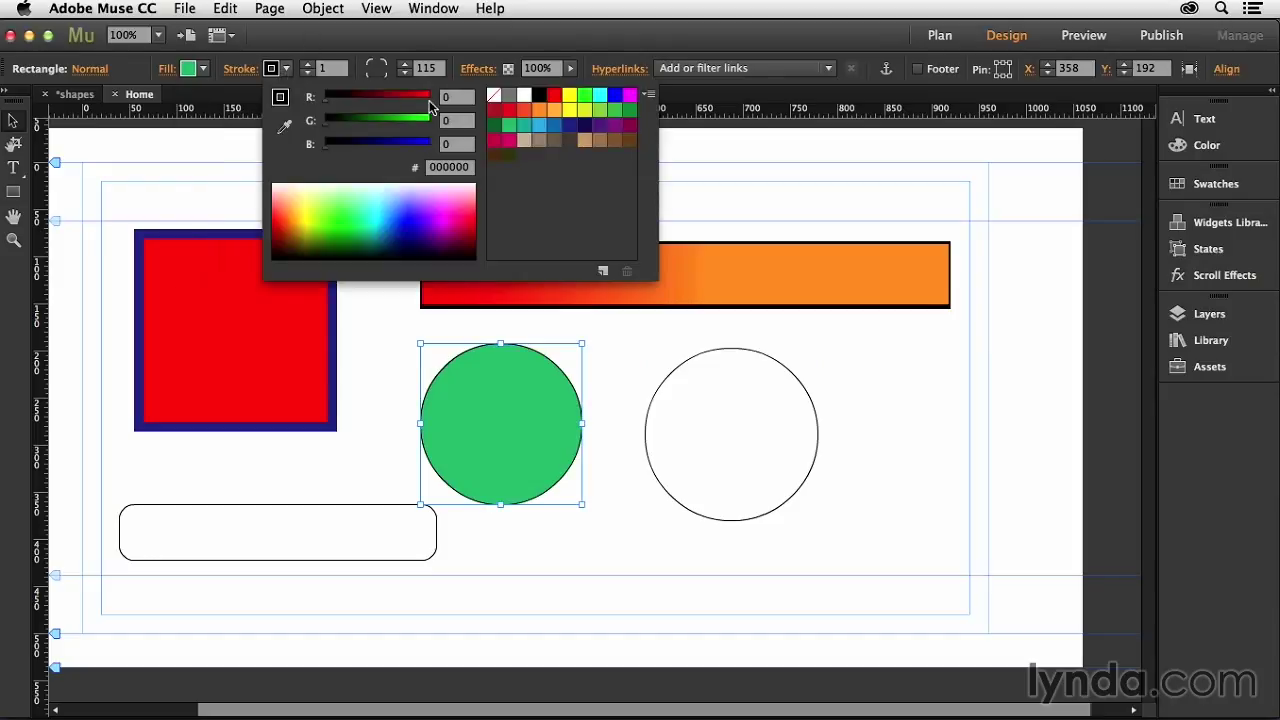
left_click(509, 110)
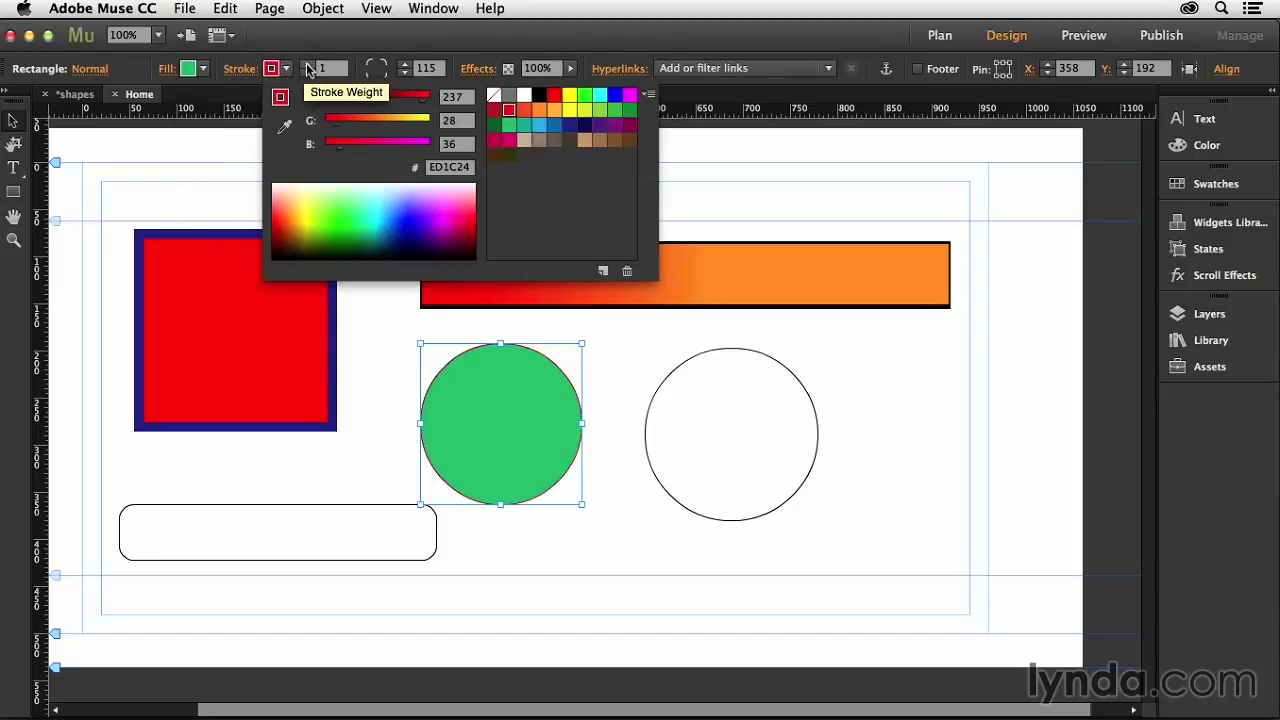
left_click(309, 65)
left_click(309, 65)
left_click(309, 65)
left_click(309, 65)
left_click(309, 65)
left_click(309, 65)
left_click(309, 65)
left_click(309, 65)
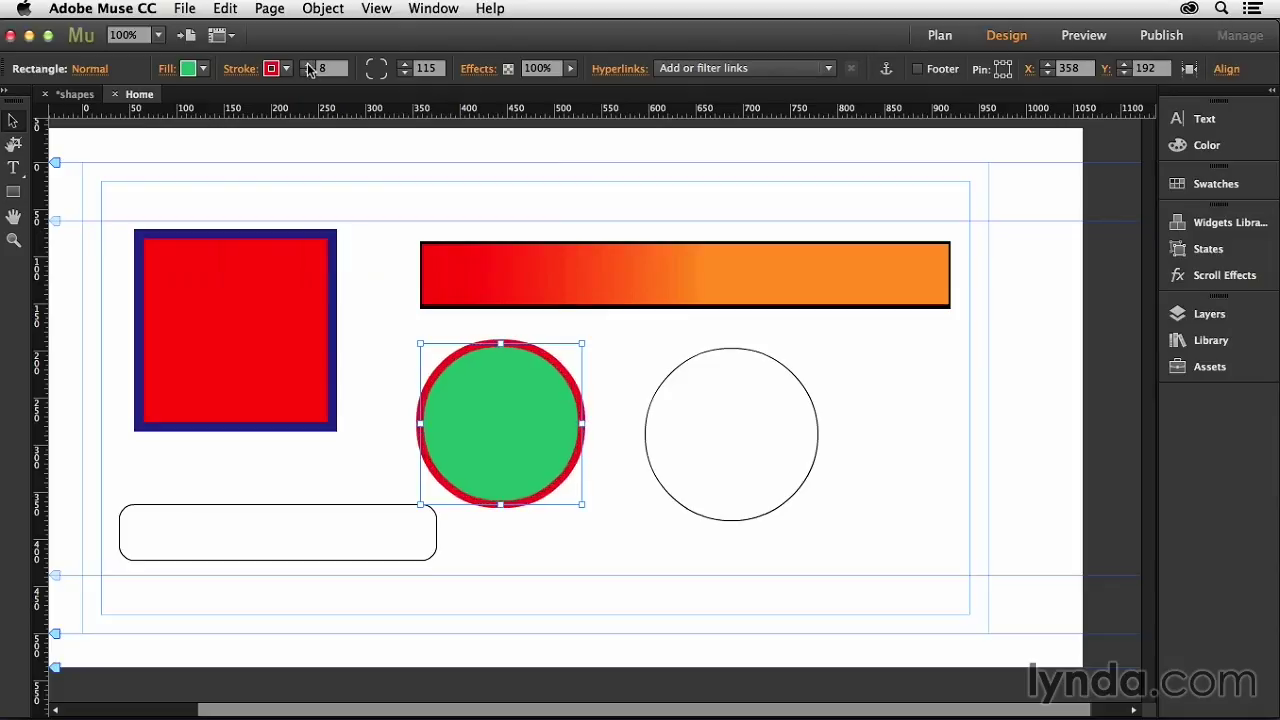
- Give the right circle a weight 5 blue 0071BC stroke and a green fill
left_click(699, 381)
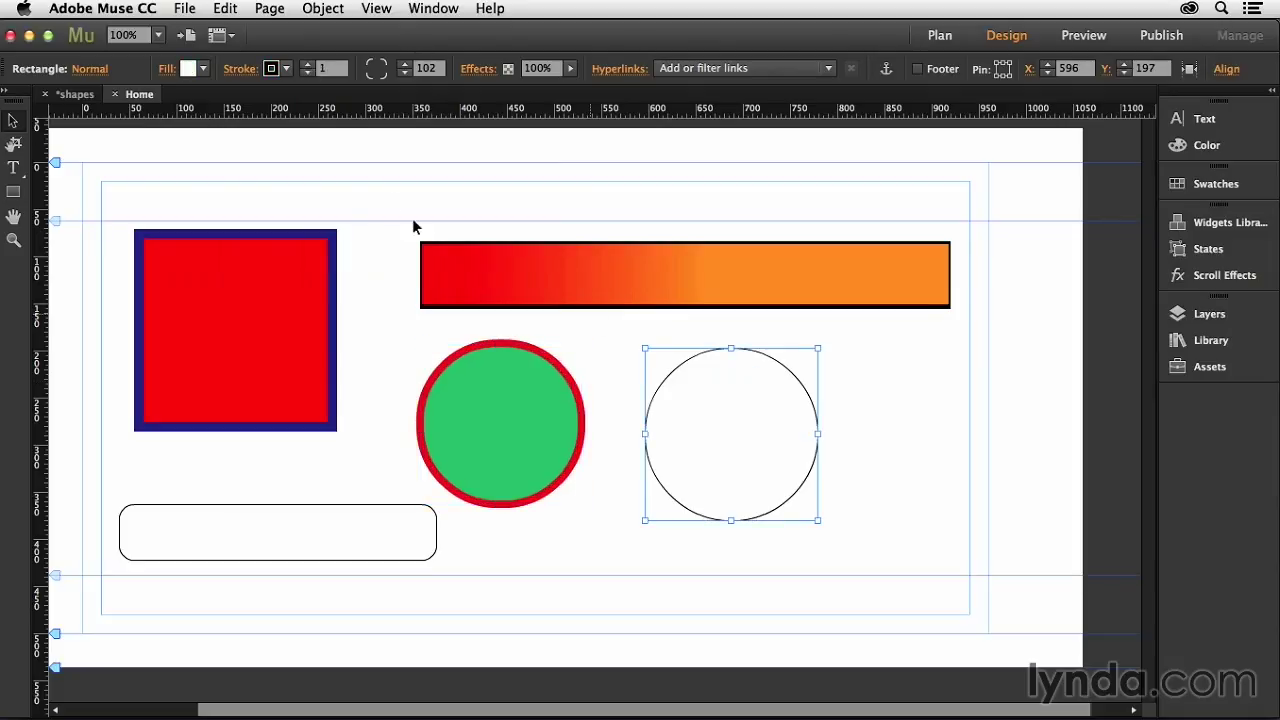
left_click(240, 69)
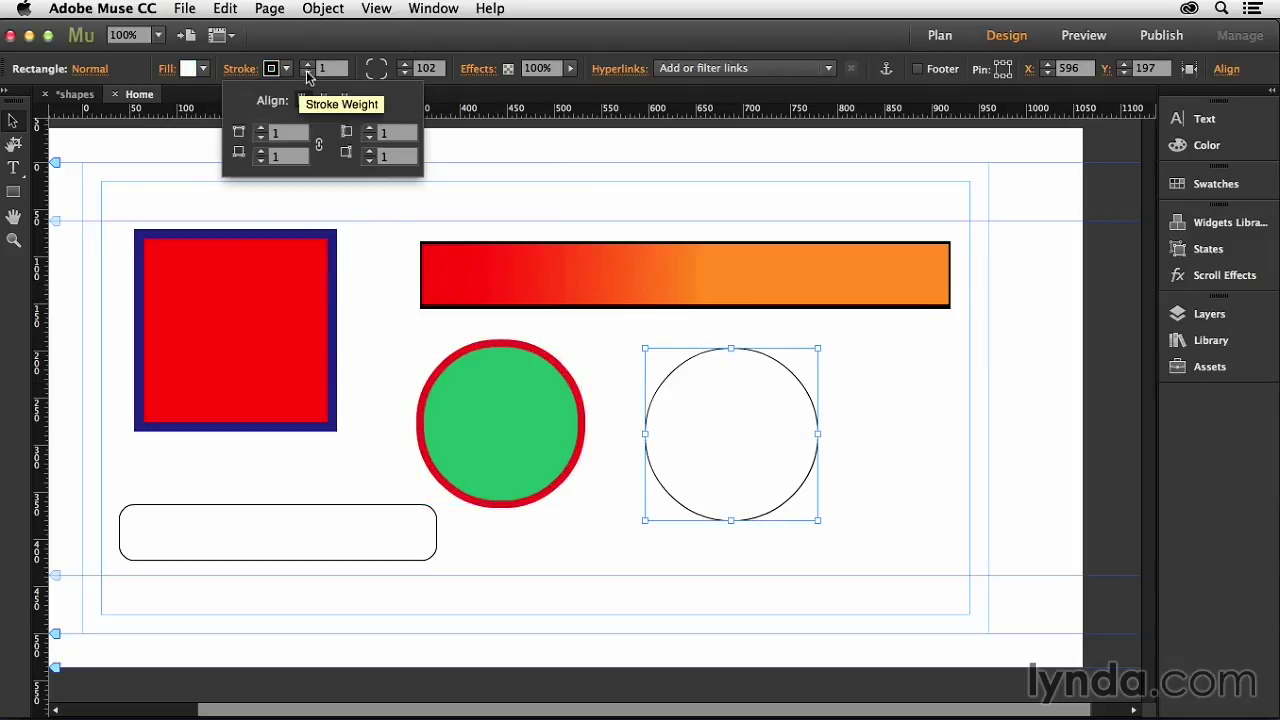
left_click(309, 65)
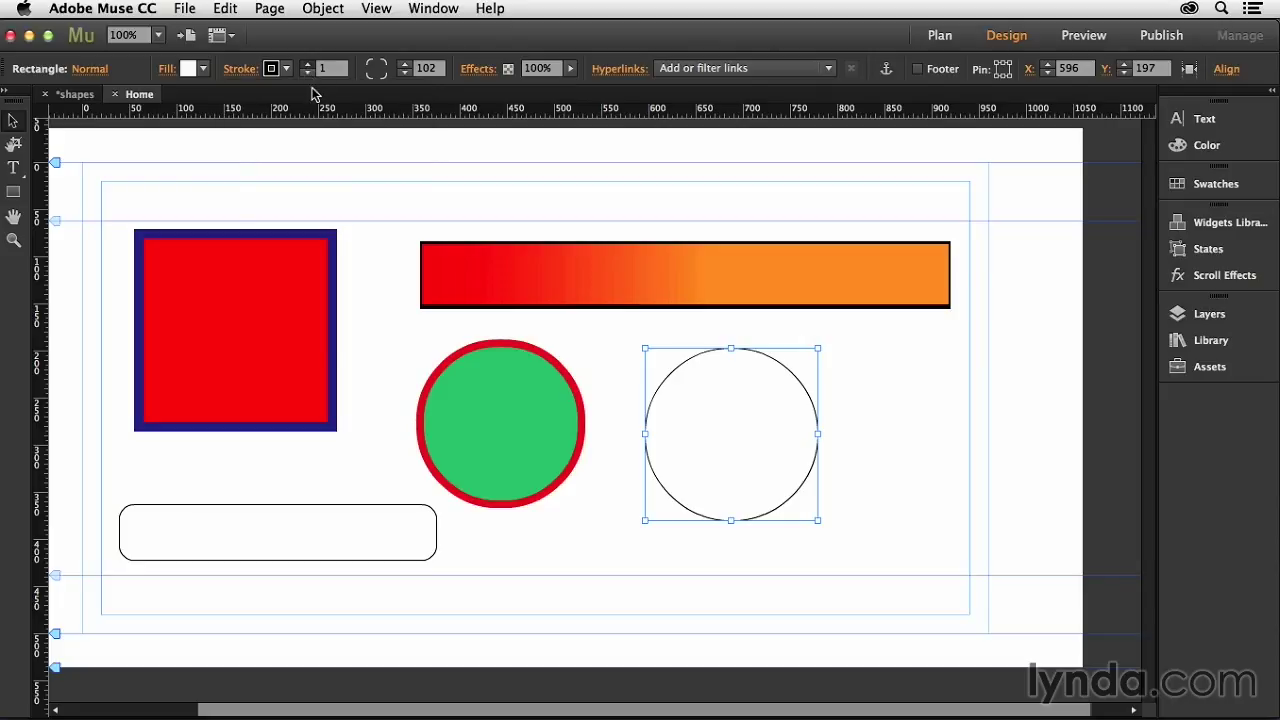
left_click(309, 65)
left_click(309, 65)
left_click(309, 65)
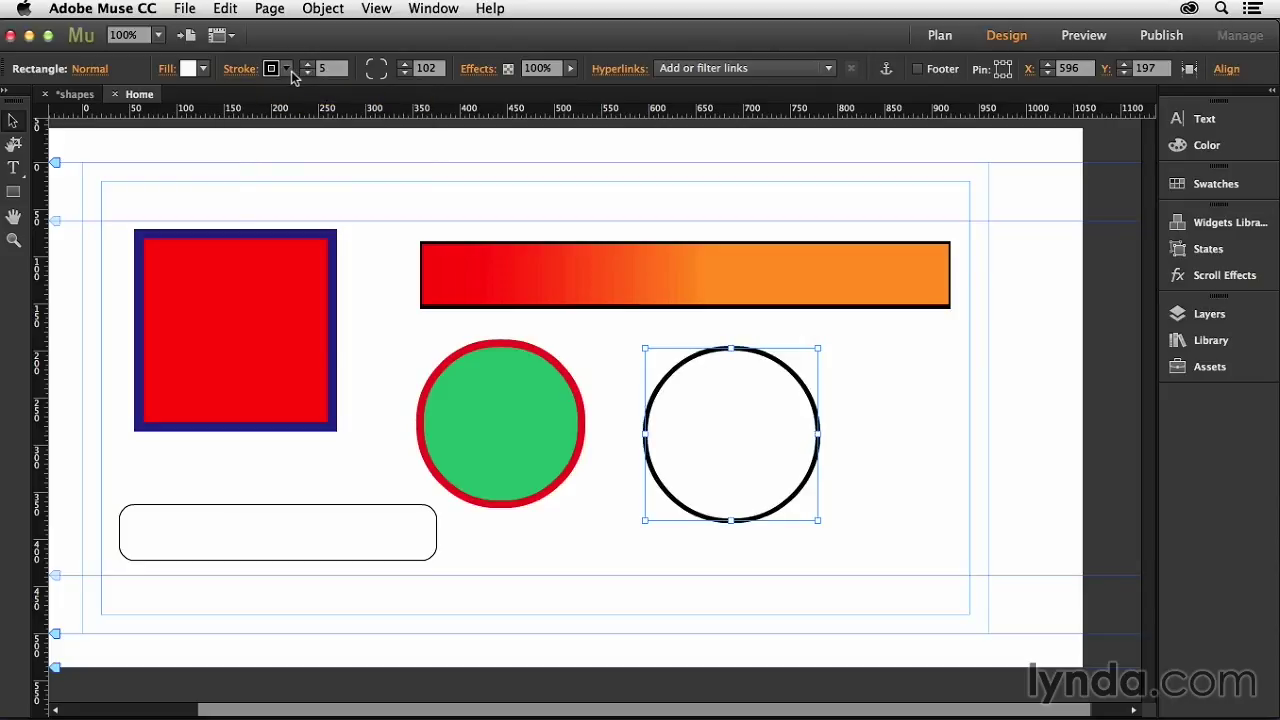
left_click(270, 70)
left_click(553, 133)
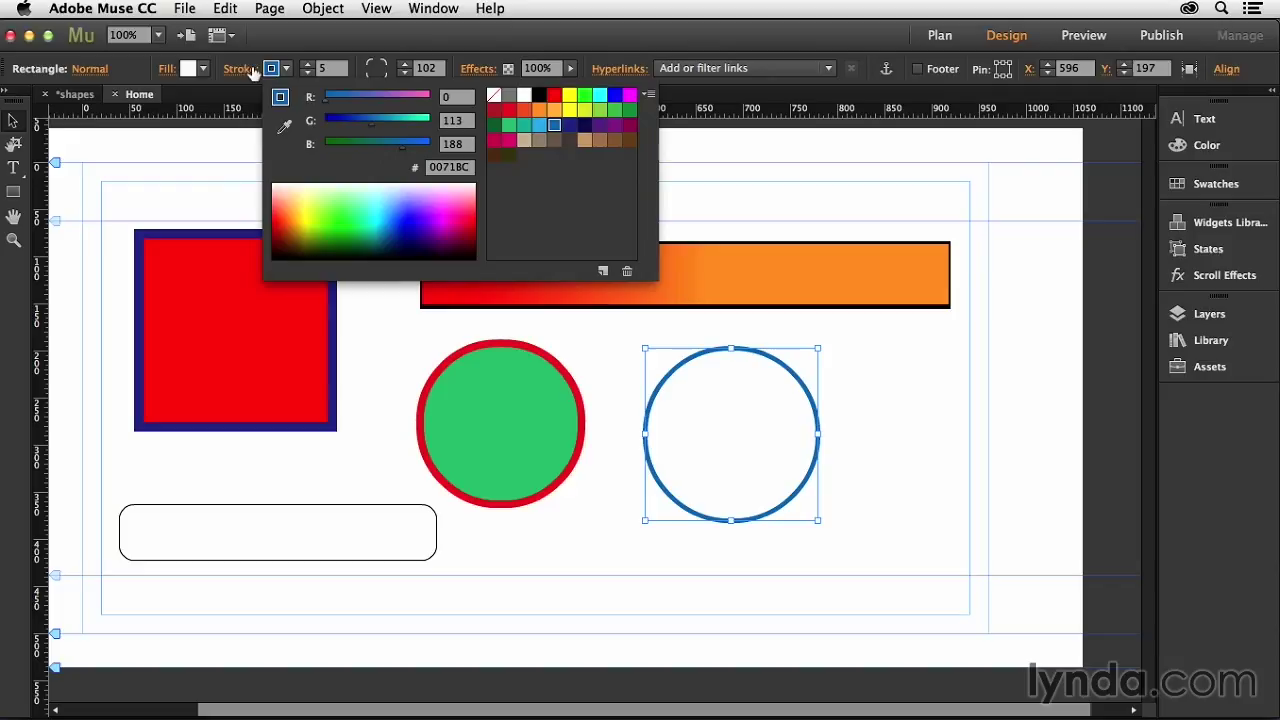
left_click(188, 68)
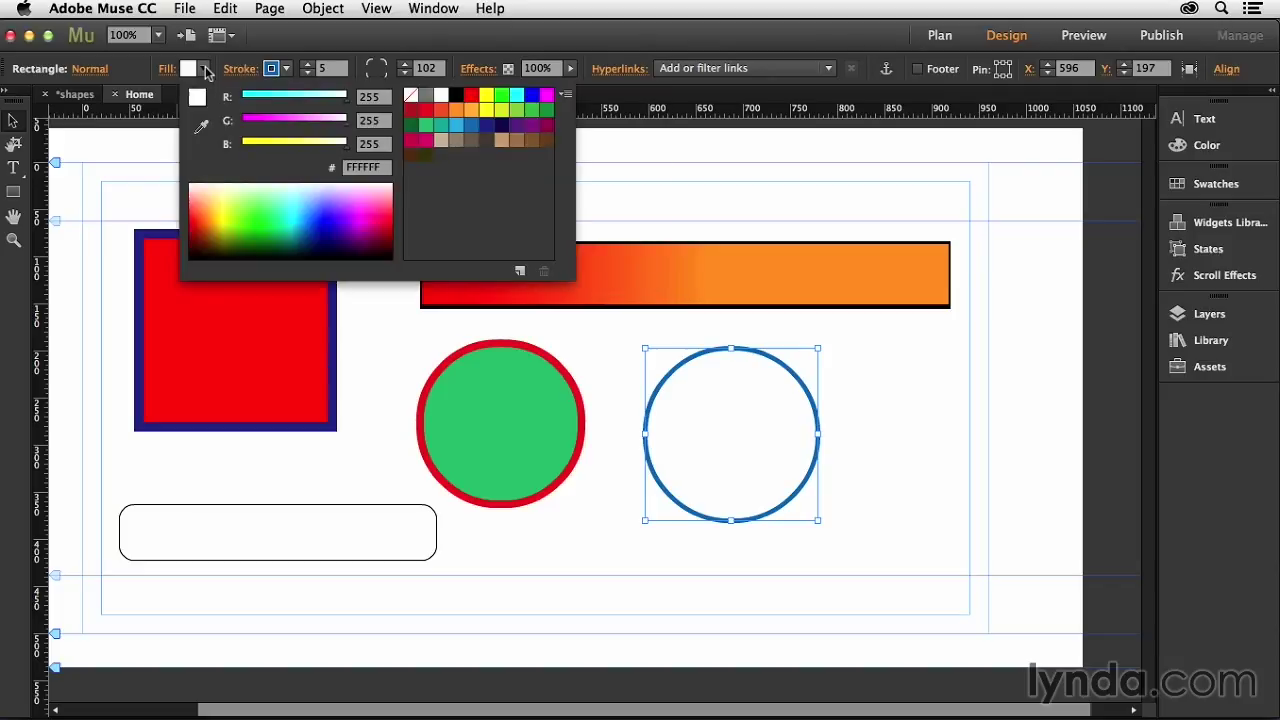
left_click(426, 125)
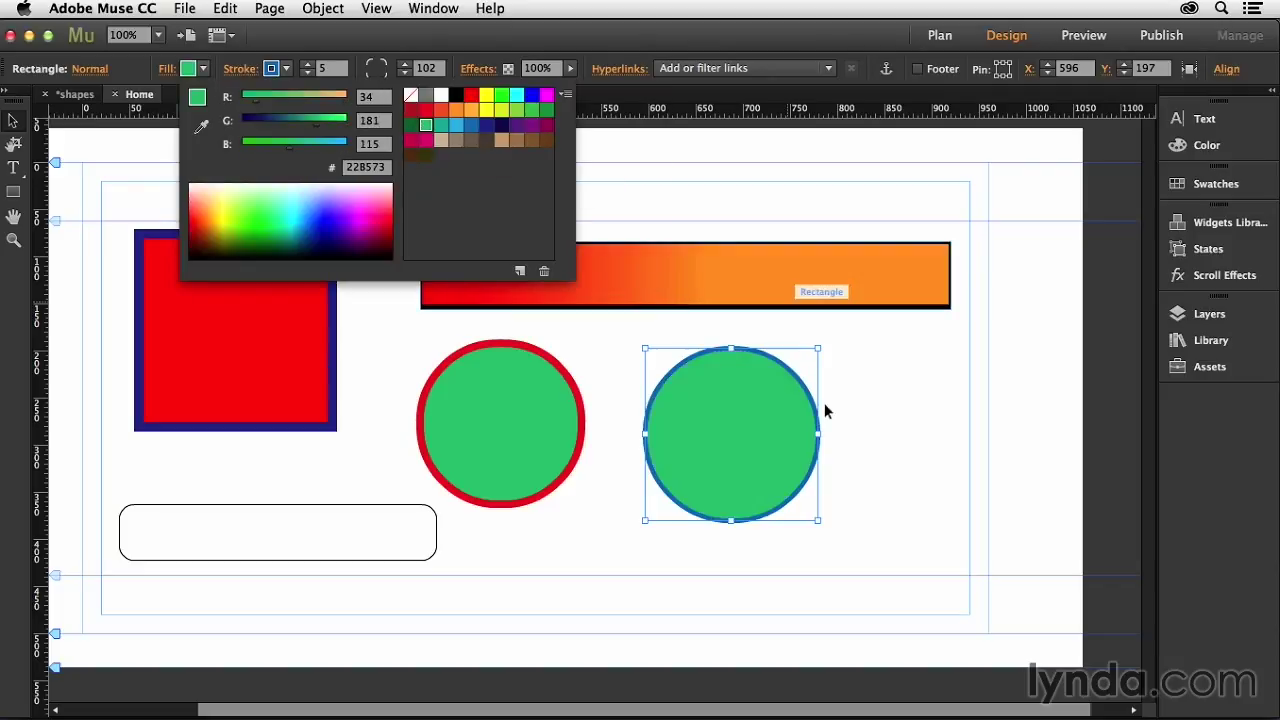
- Lower the rounded bar's fill opacity to 60% and set its fill colour to red FF0000
left_click(305, 532)
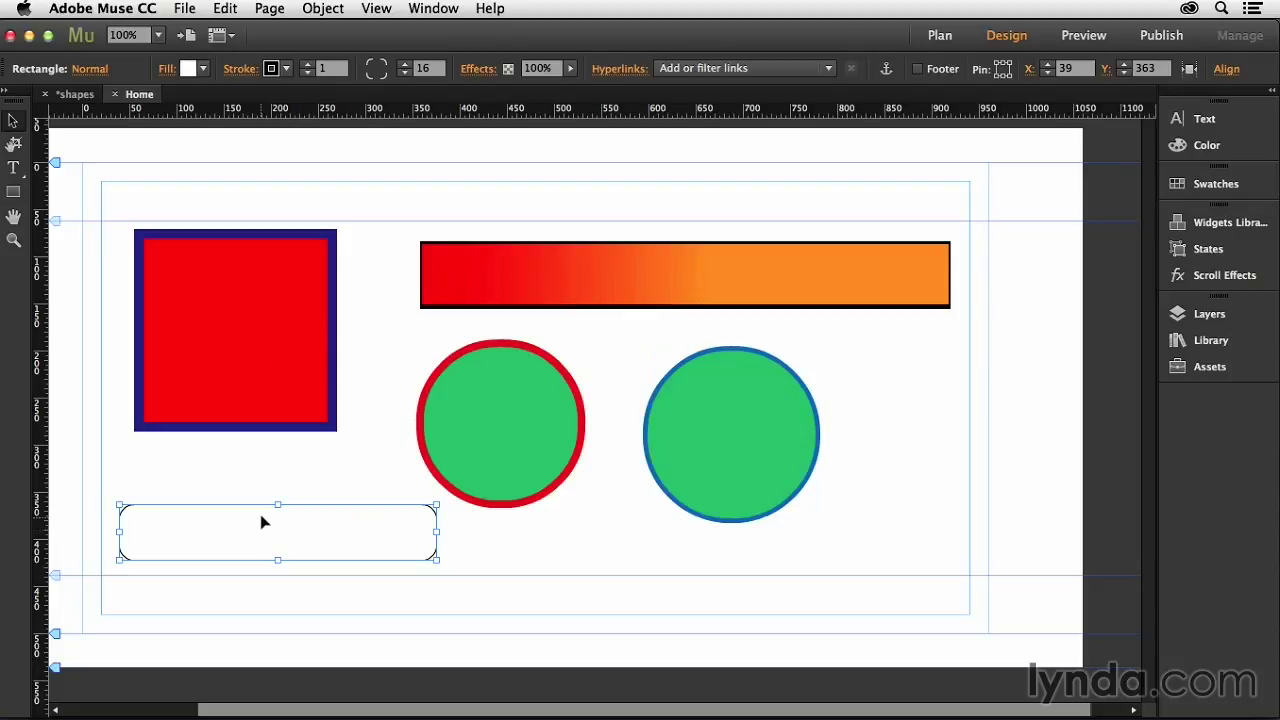
left_click(163, 69)
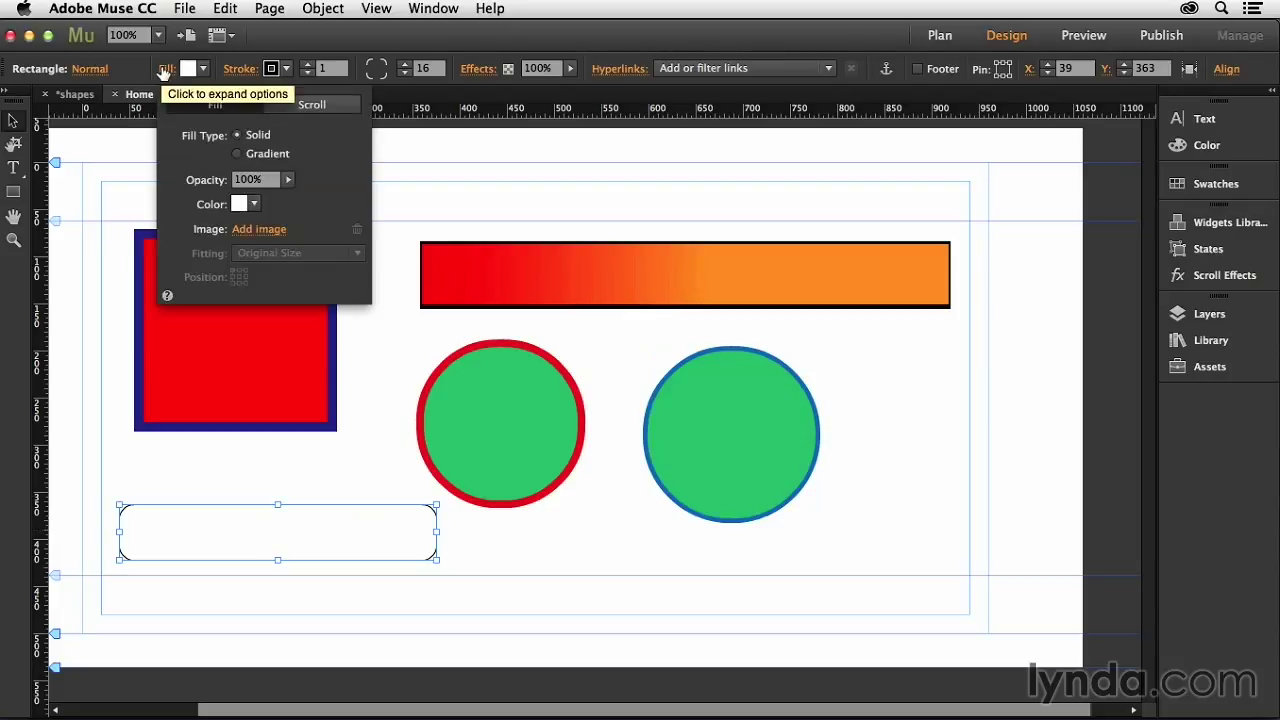
left_click(288, 180)
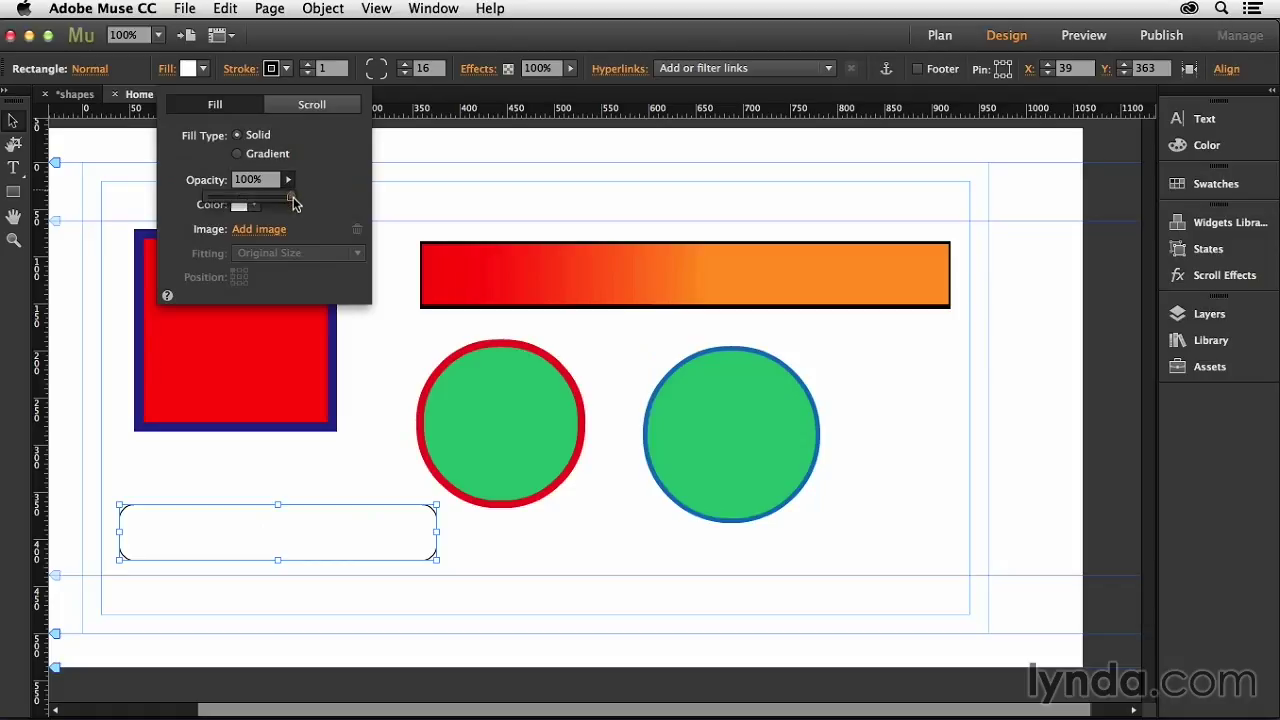
left_click_drag(293, 203, 259, 201)
left_click(250, 205)
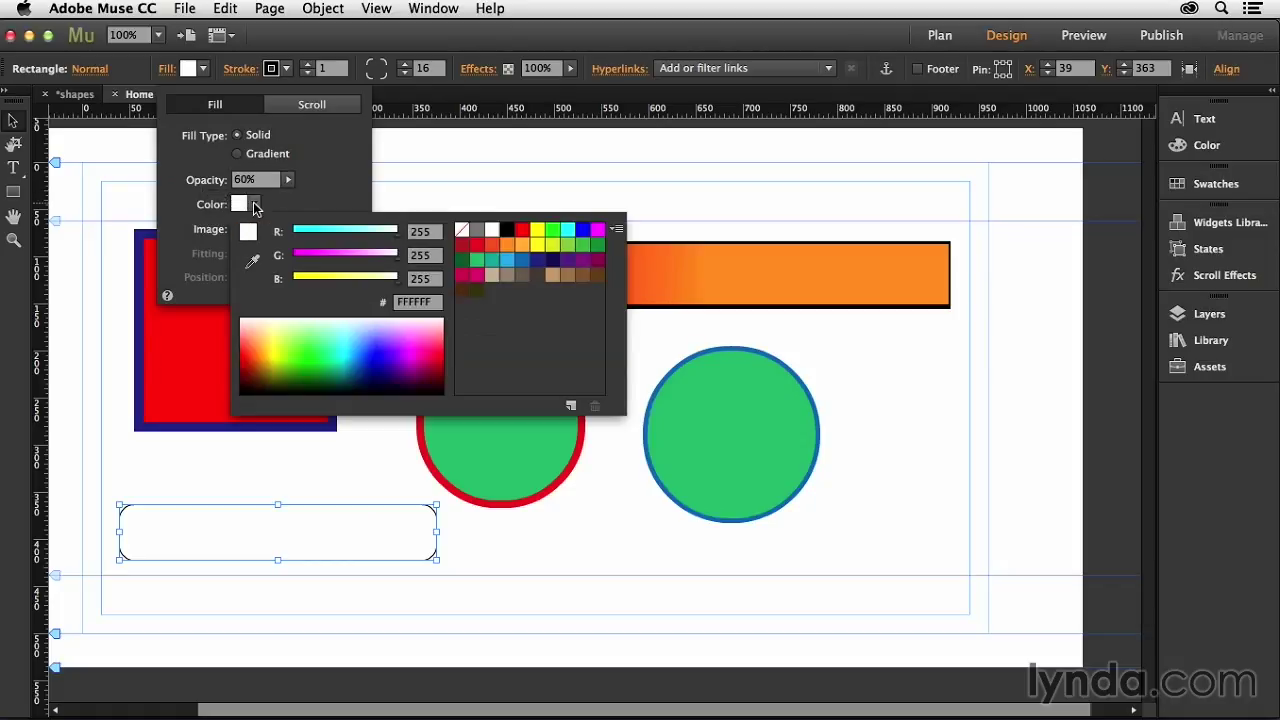
left_click(521, 231)
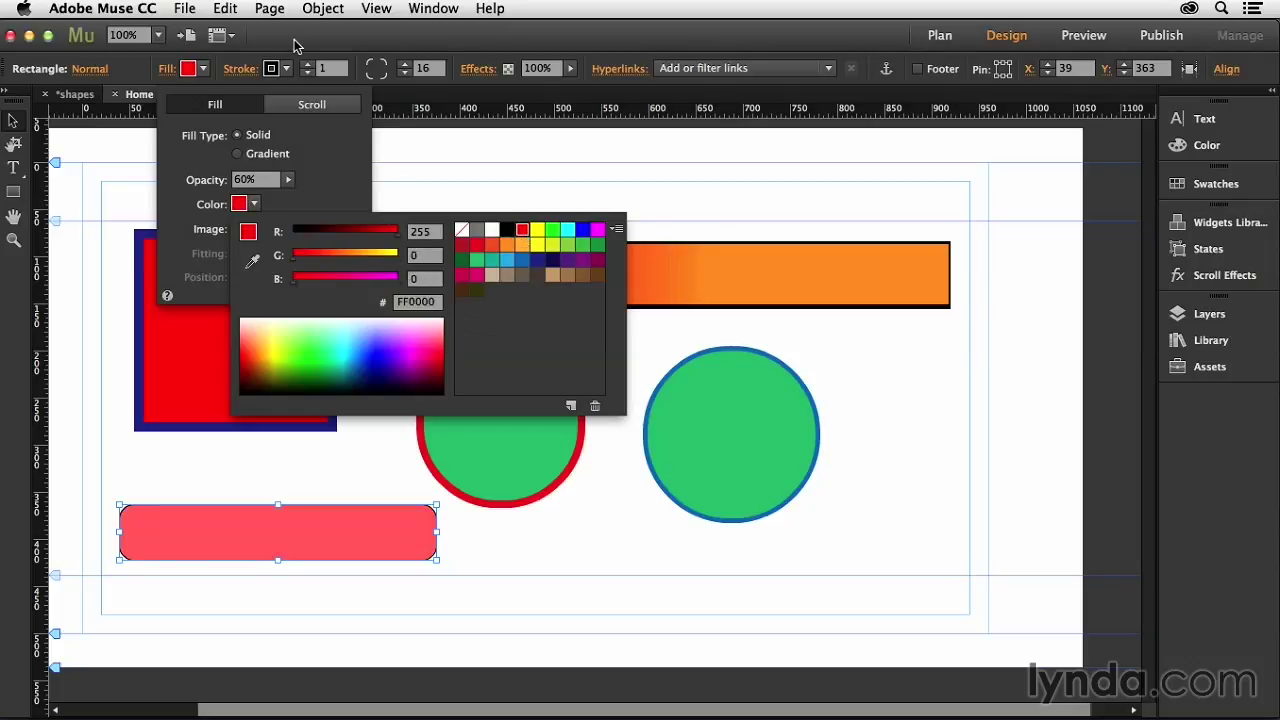
left_click(325, 150)
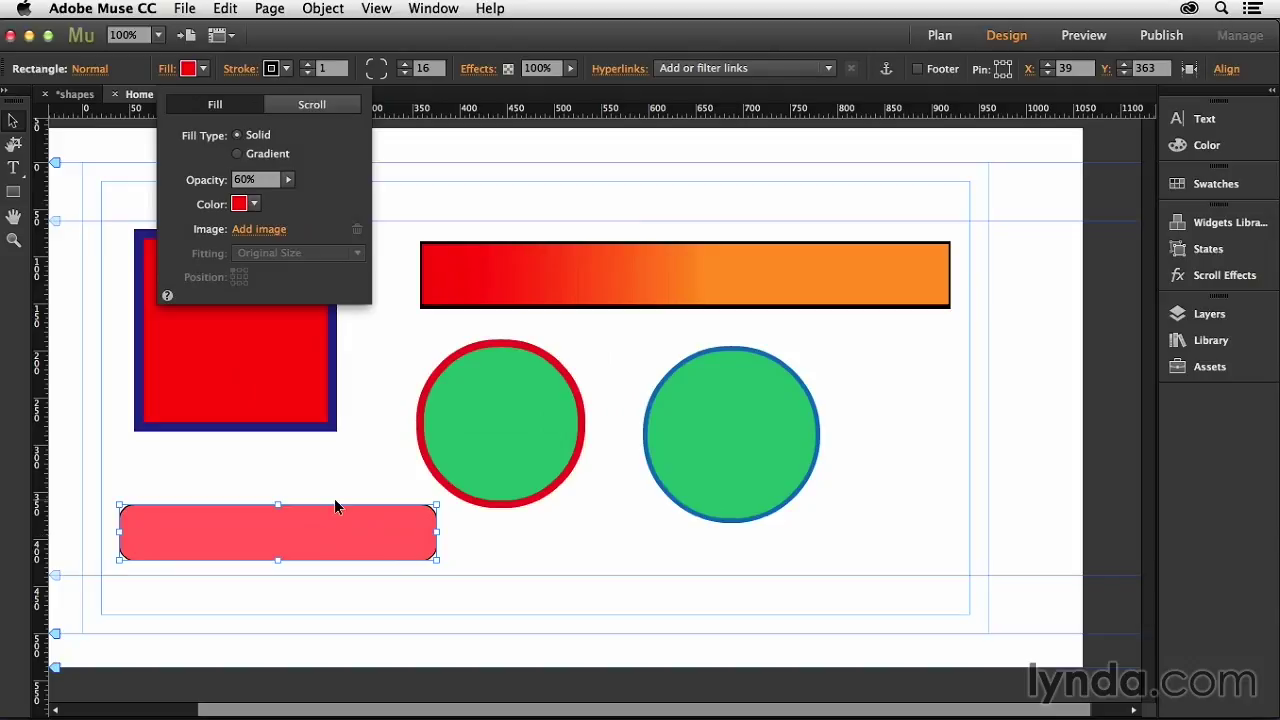
- Move the translucent red rounded bar up so it overlaps the square and left circle
left_click(370, 36)
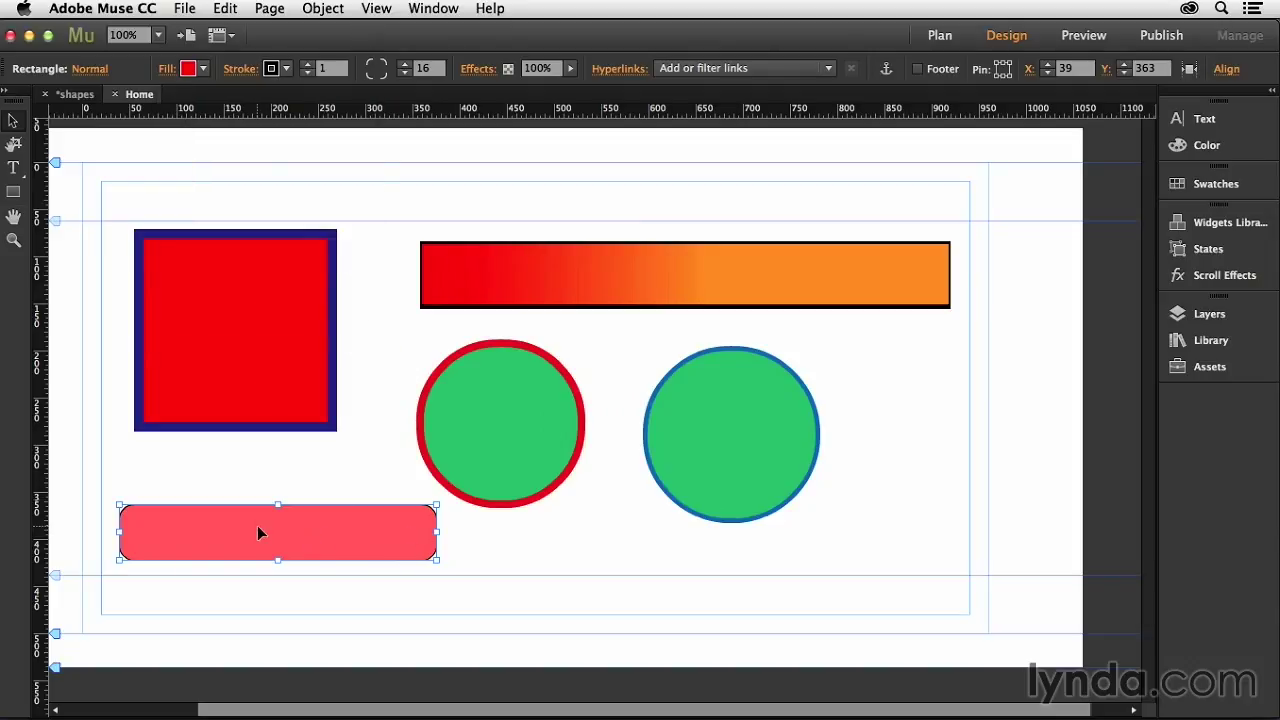
left_click_drag(258, 532, 260, 428)
left_click(268, 516)
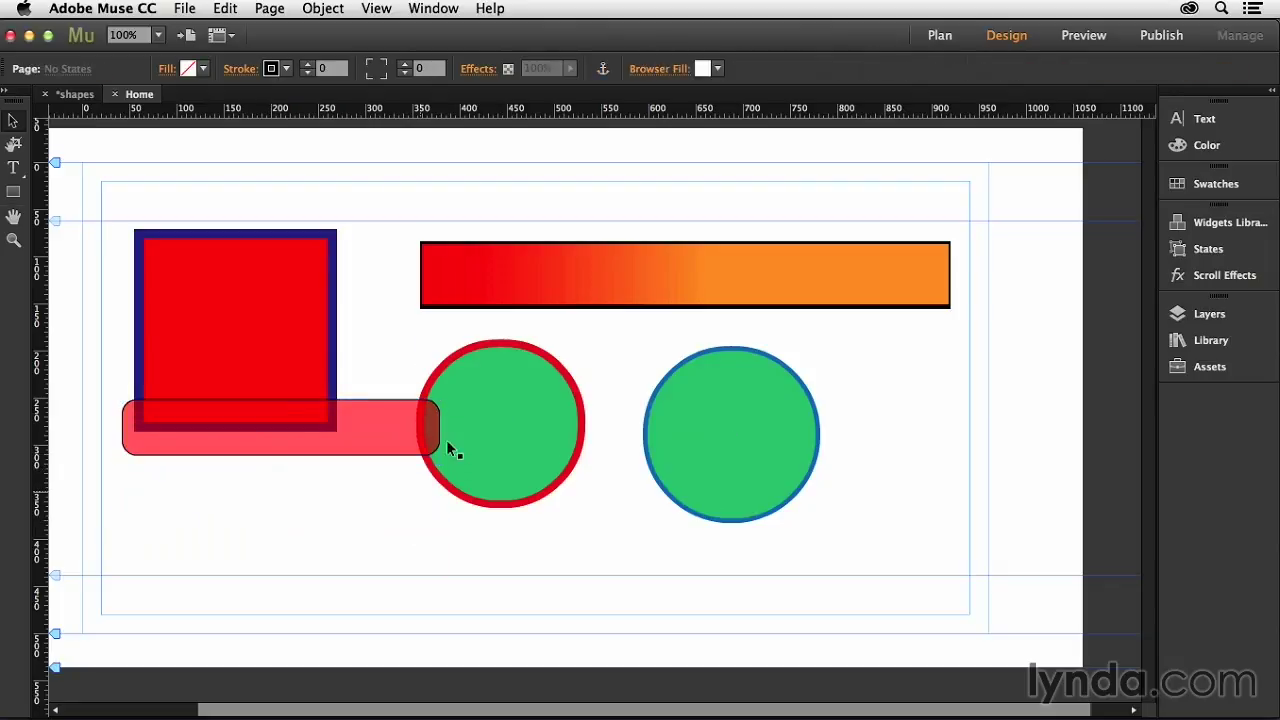
- Set the rounded bar's stroke colour to [None], leaving only its pinkish fill
left_click(381, 433)
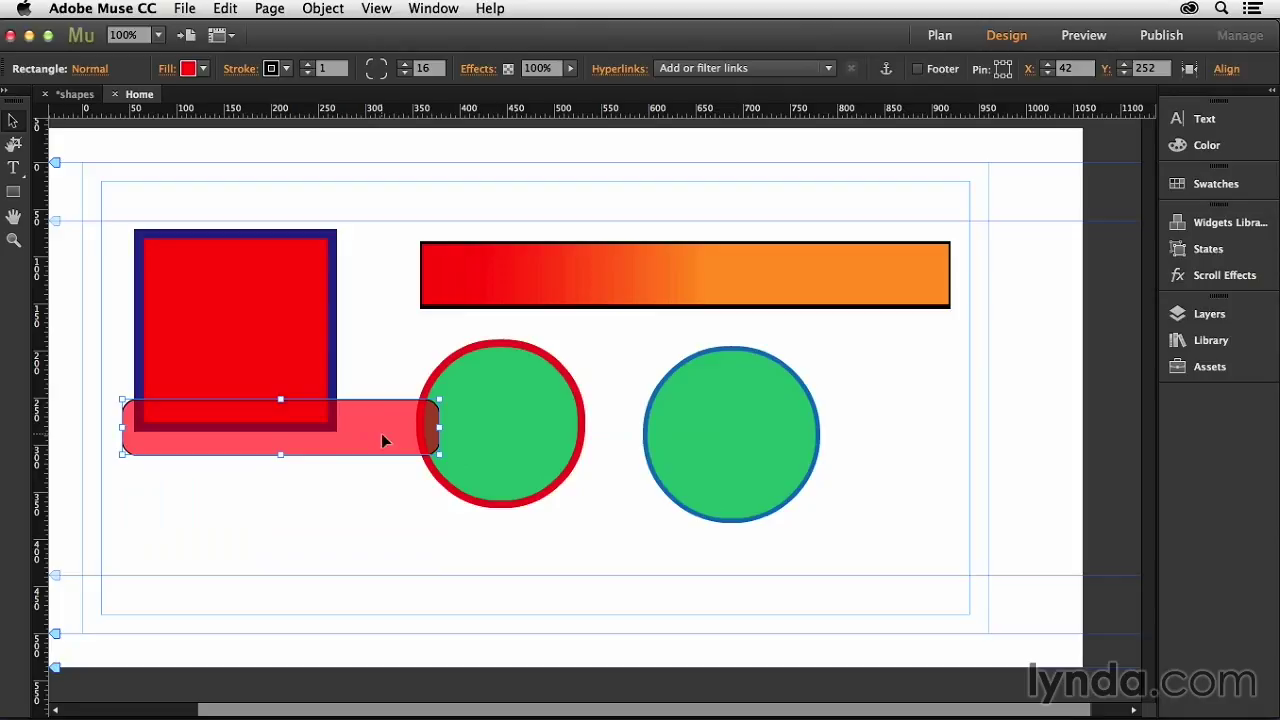
left_click(252, 70)
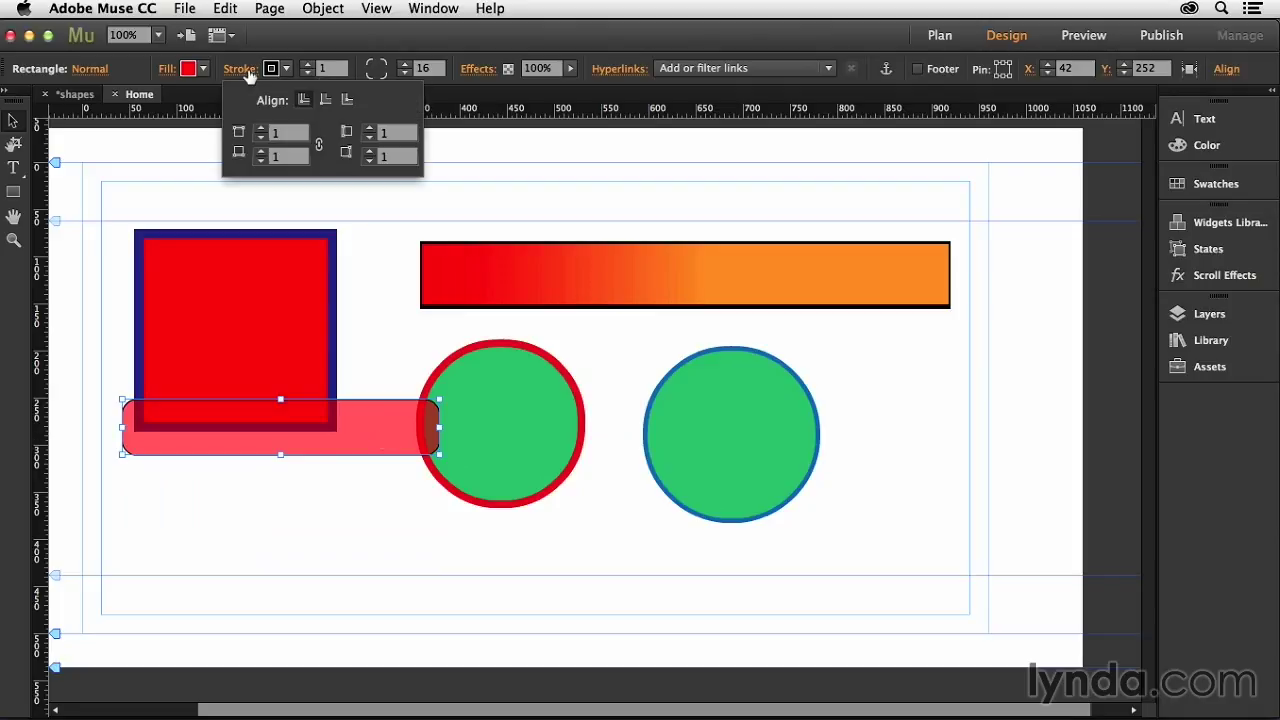
left_click(286, 68)
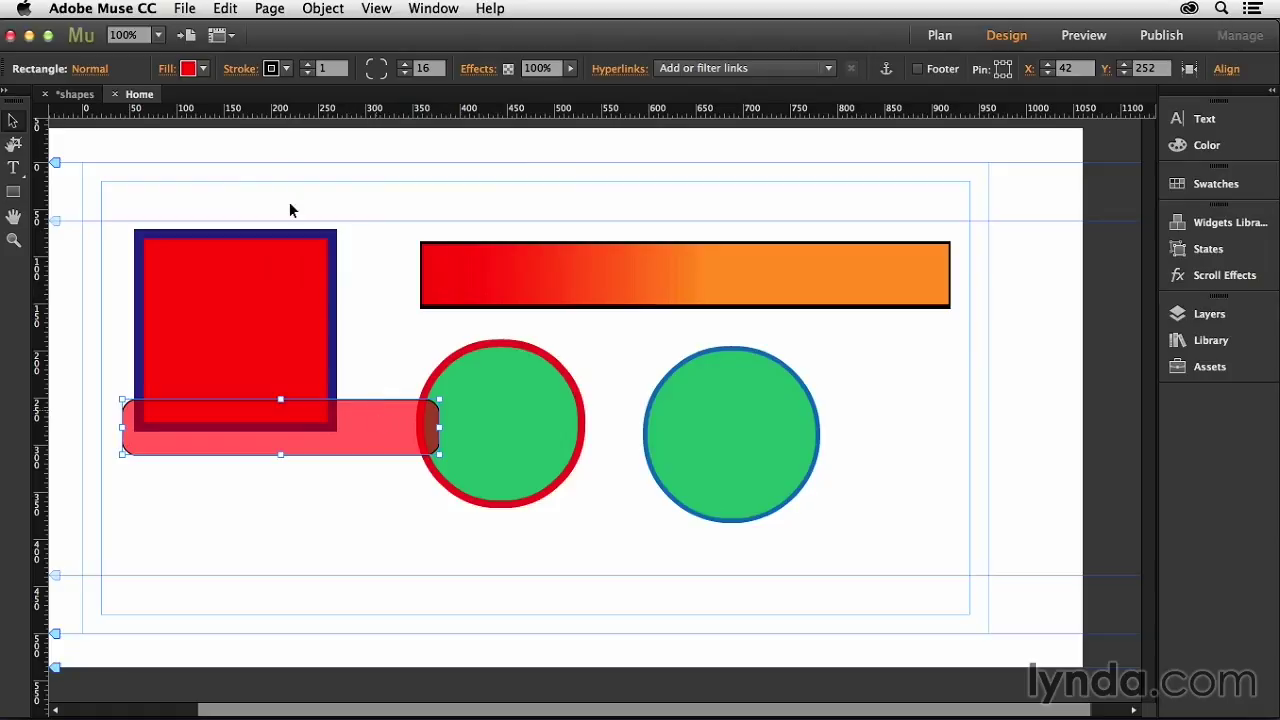
left_click(284, 68)
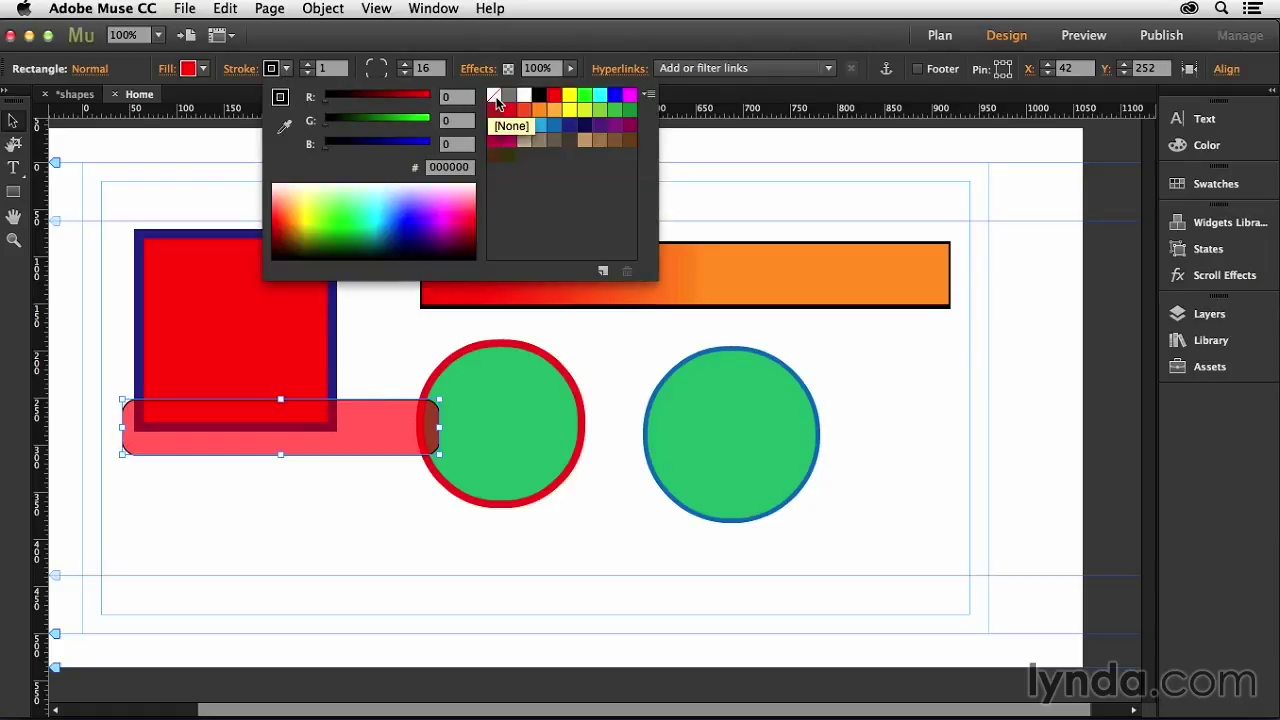
left_click(500, 104)
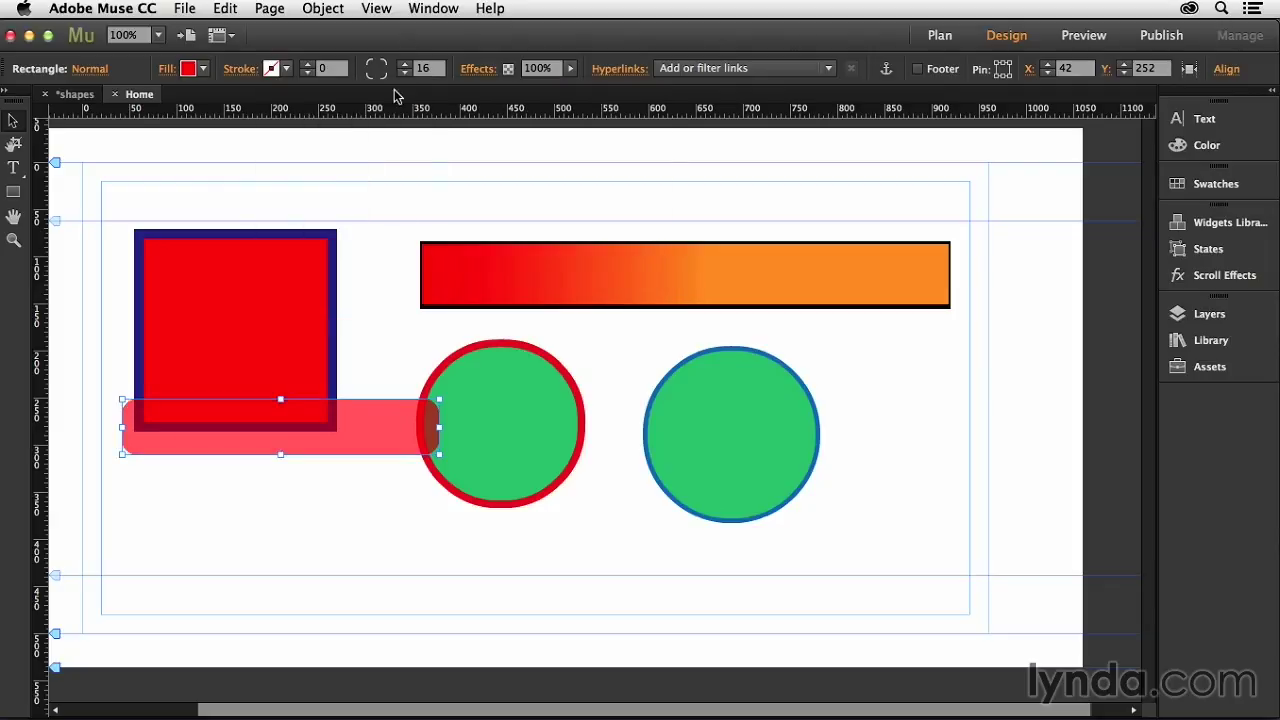
left_click(384, 513)
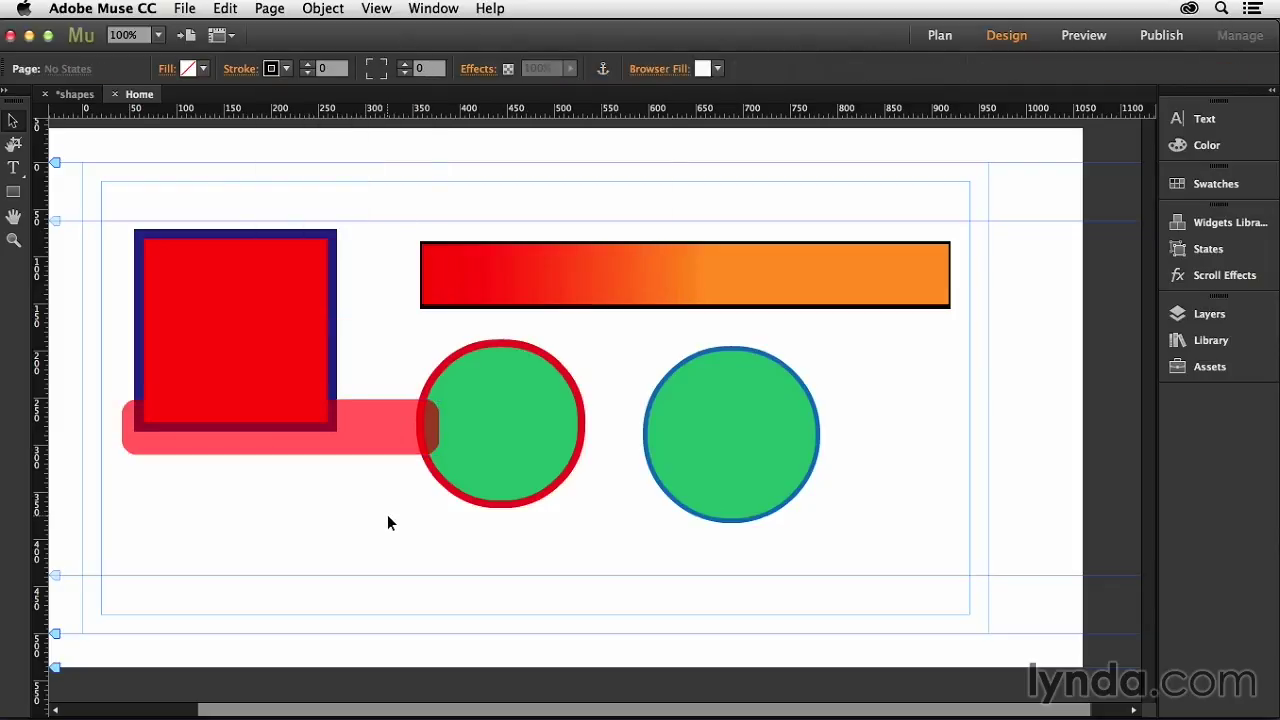